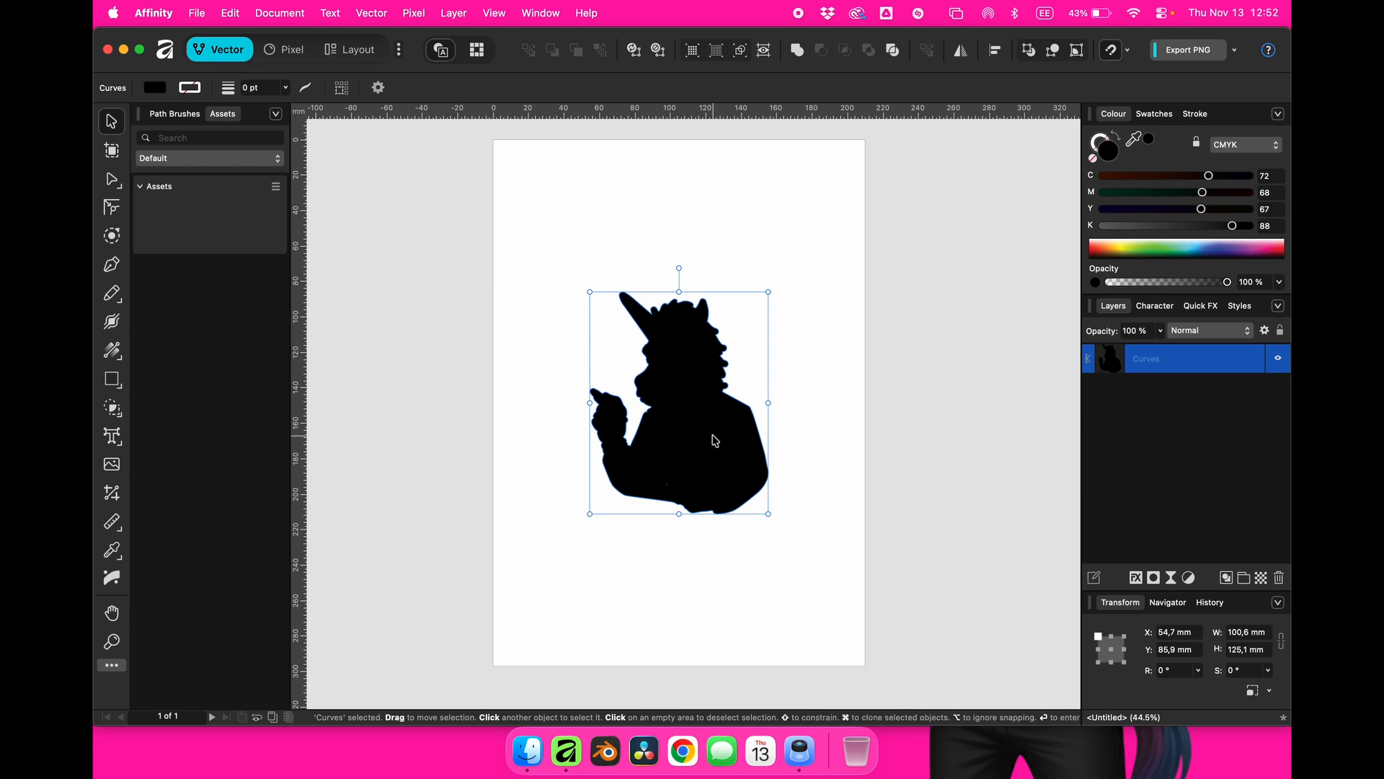
# Move the unicorn silhouette to the page's upper-left area, at about X 13 mm and Y 14 mm.
pyautogui.moveTo(713, 460); pyautogui.dragTo(638, 333)
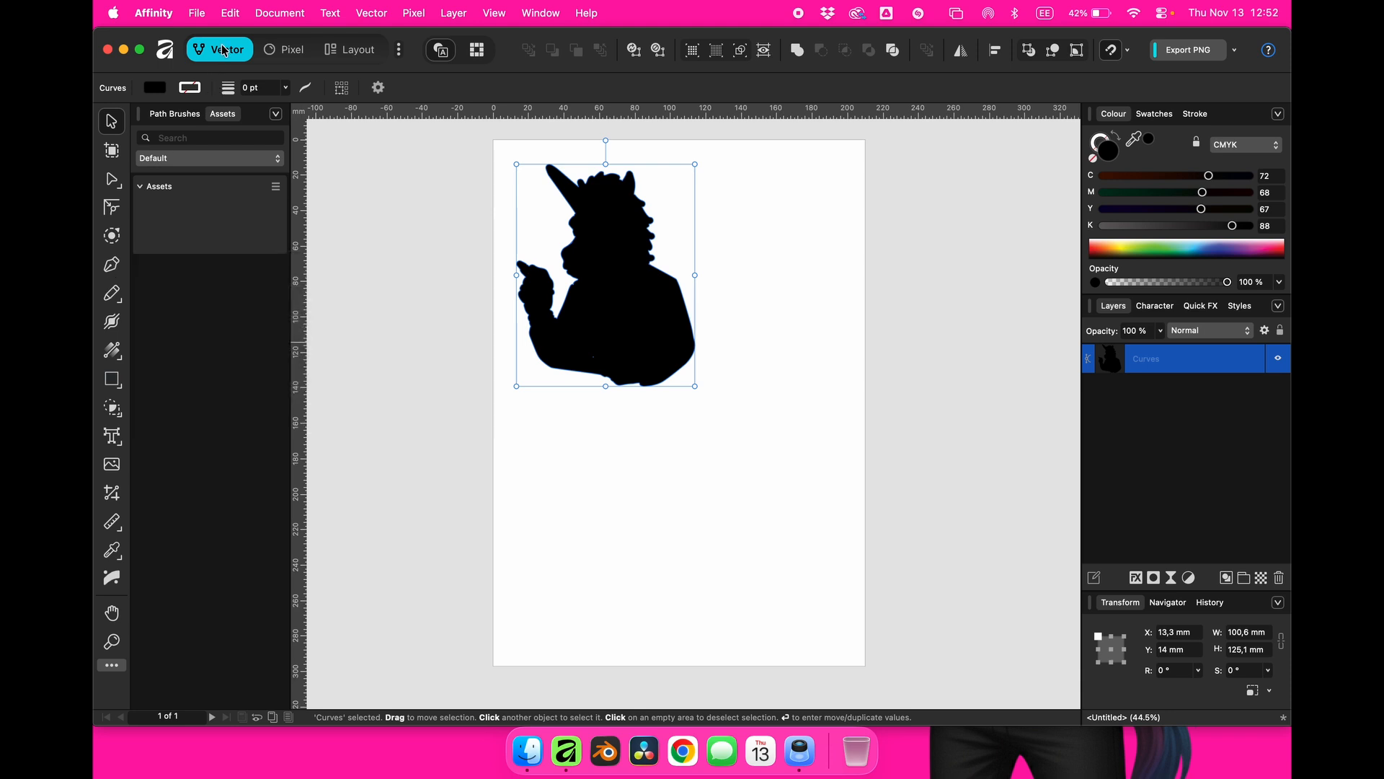
# Draw a closed, jagged polygon about 56 mm wide and 74 mm high with the Pen tool below the unicorn silhouette.
pyautogui.click(111, 269)
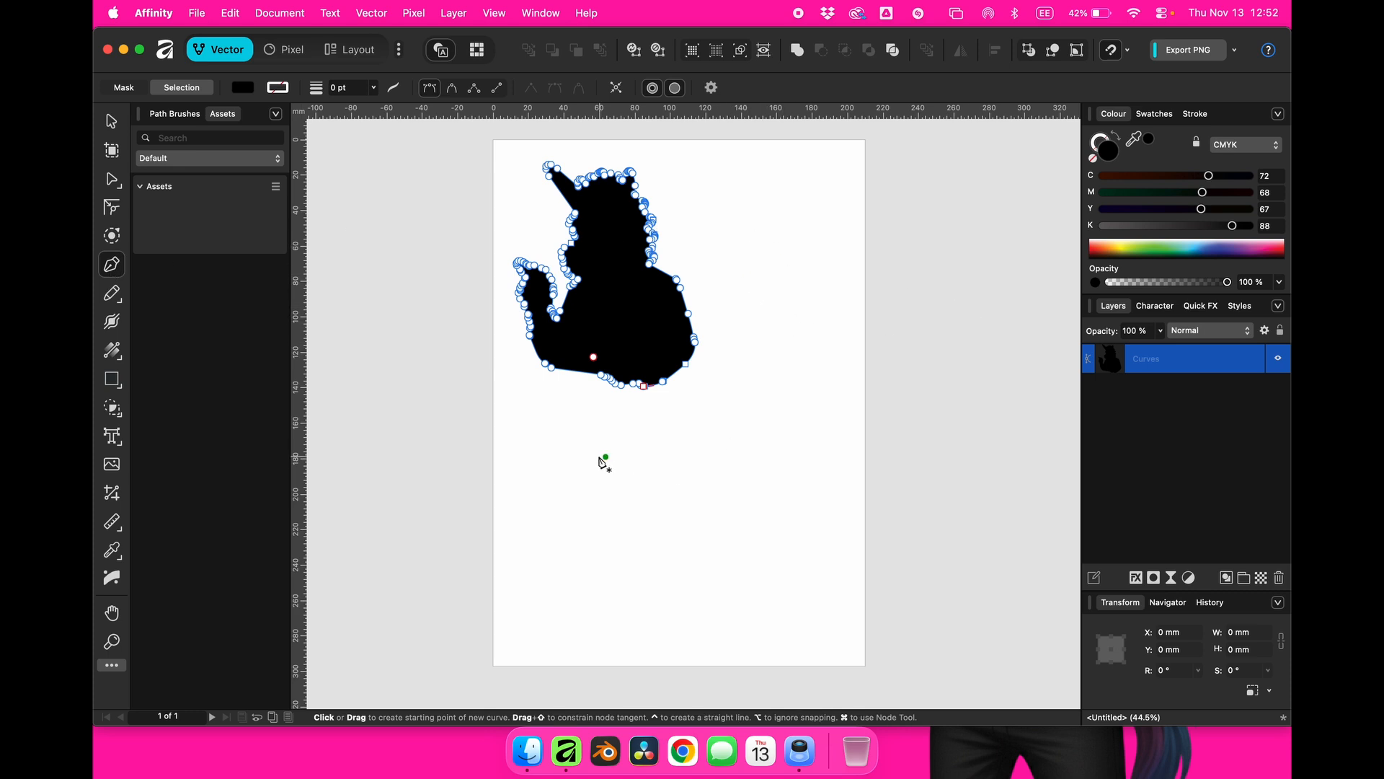
pyautogui.click(546, 488)
pyautogui.click(524, 448)
pyautogui.click(561, 440)
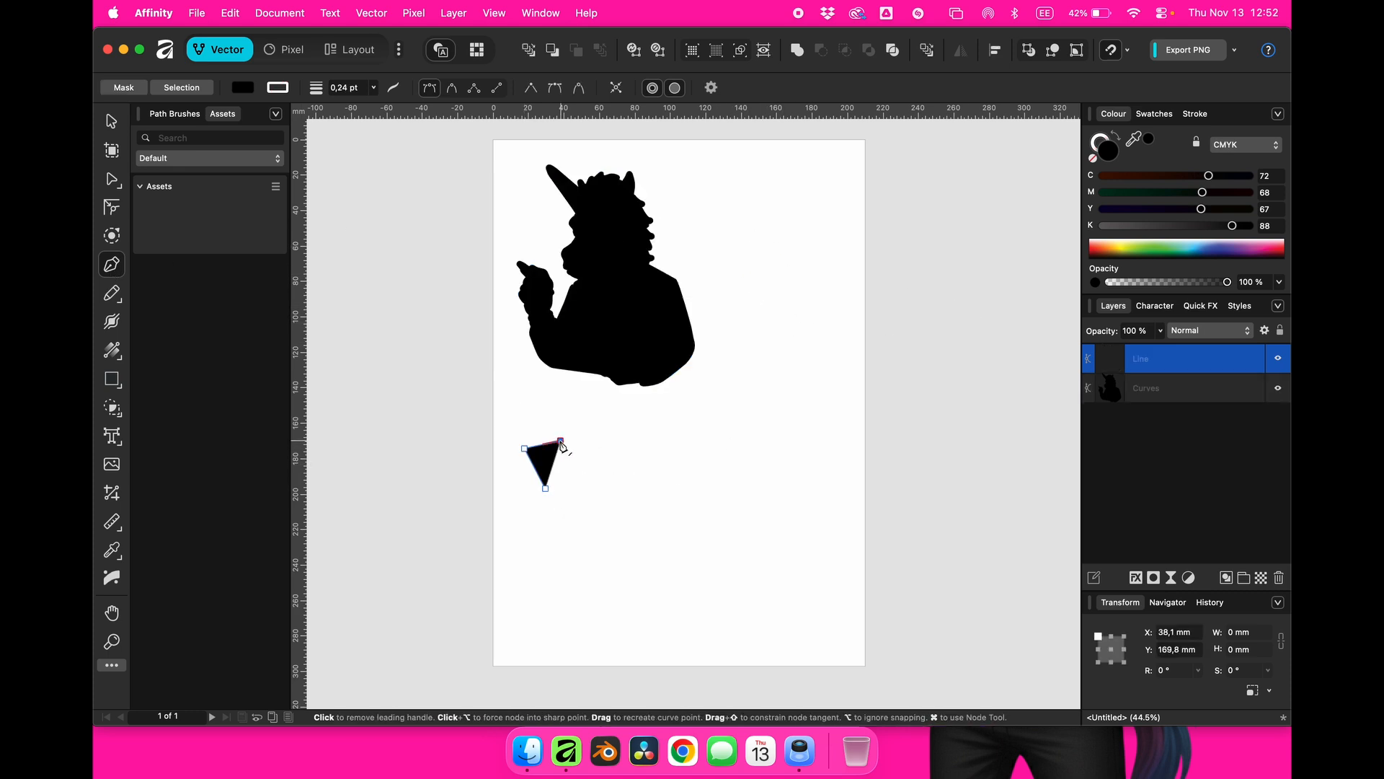
pyautogui.click(617, 479)
pyautogui.click(597, 552)
pyautogui.click(553, 572)
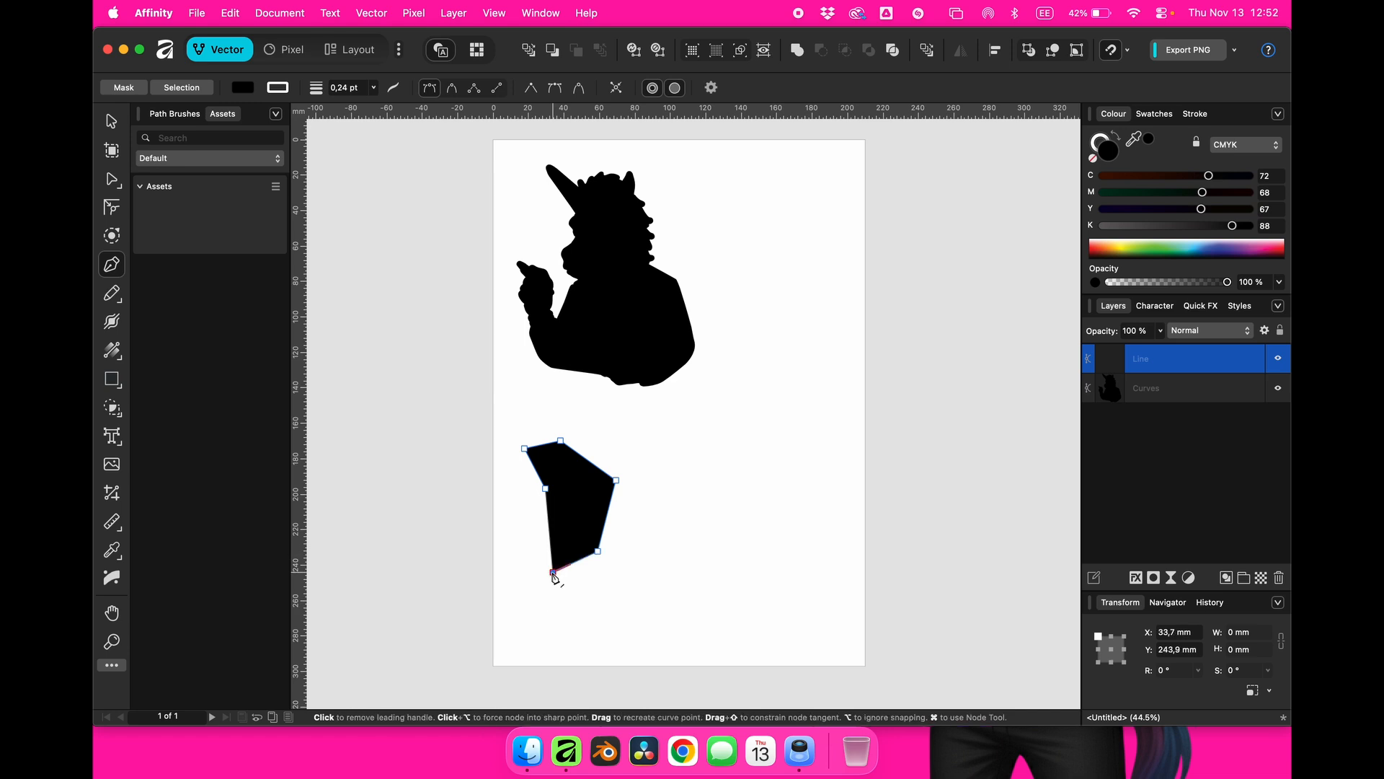
pyautogui.click(516, 544)
pyautogui.click(575, 526)
pyautogui.click(516, 520)
pyautogui.click(516, 497)
pyautogui.click(546, 488)
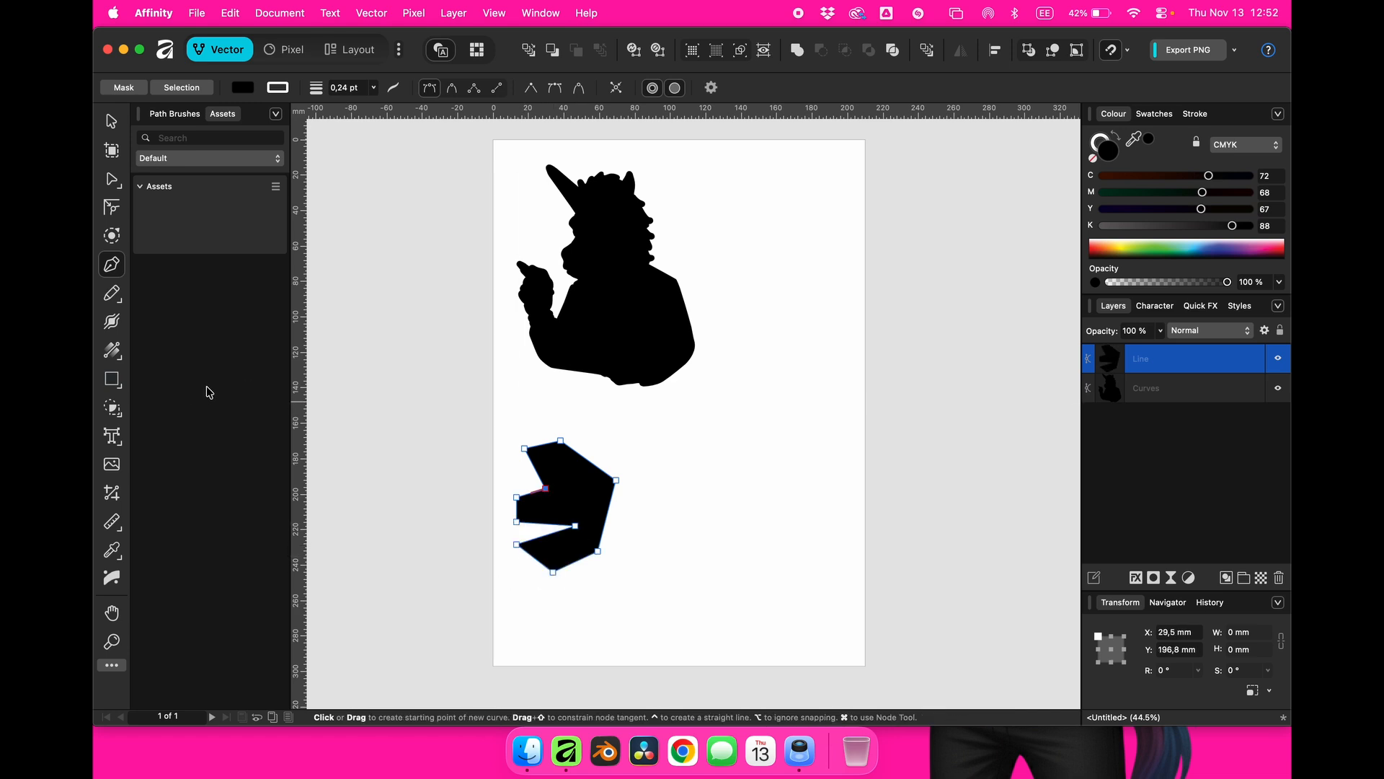
# Delete the jagged polygon below the unicorn silhouette.
pyautogui.click(112, 121)
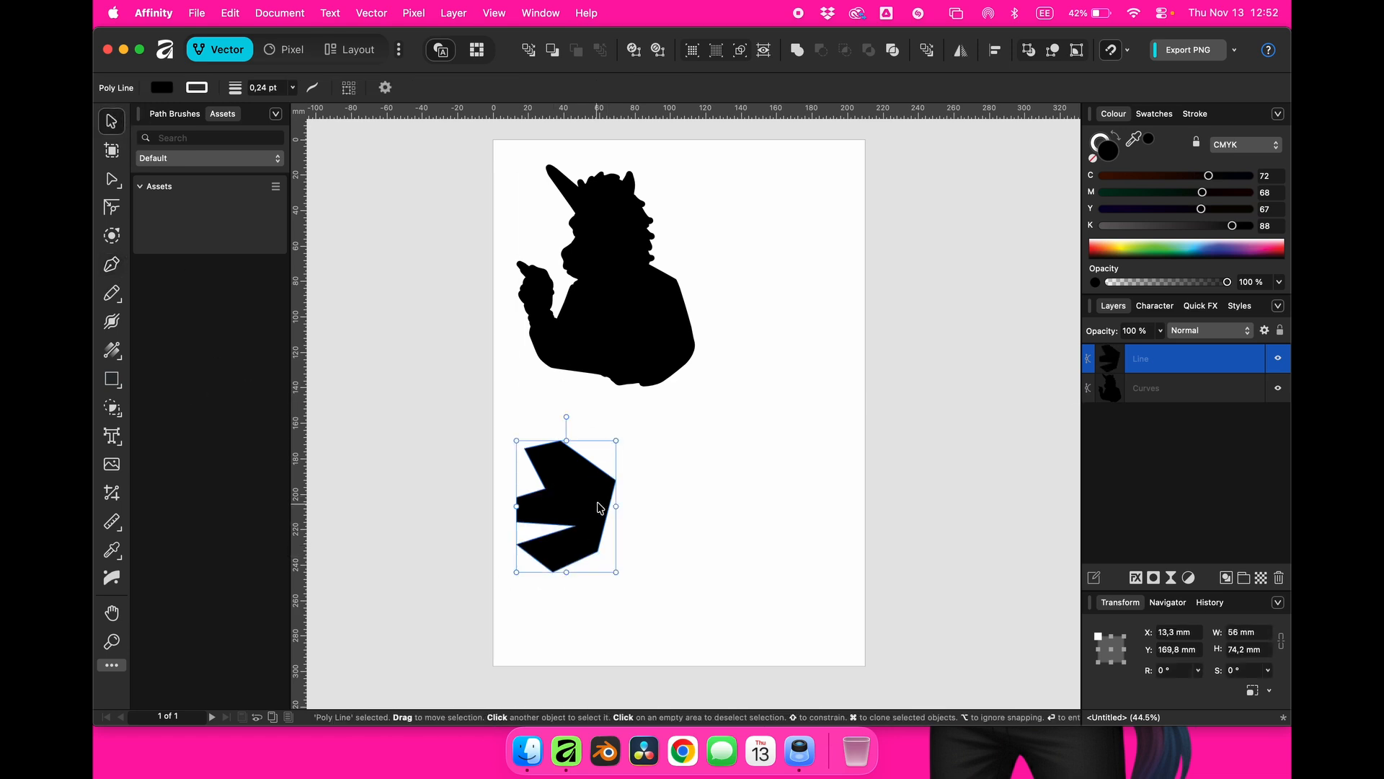
pyautogui.press('super+c')
pyautogui.press('Delete')
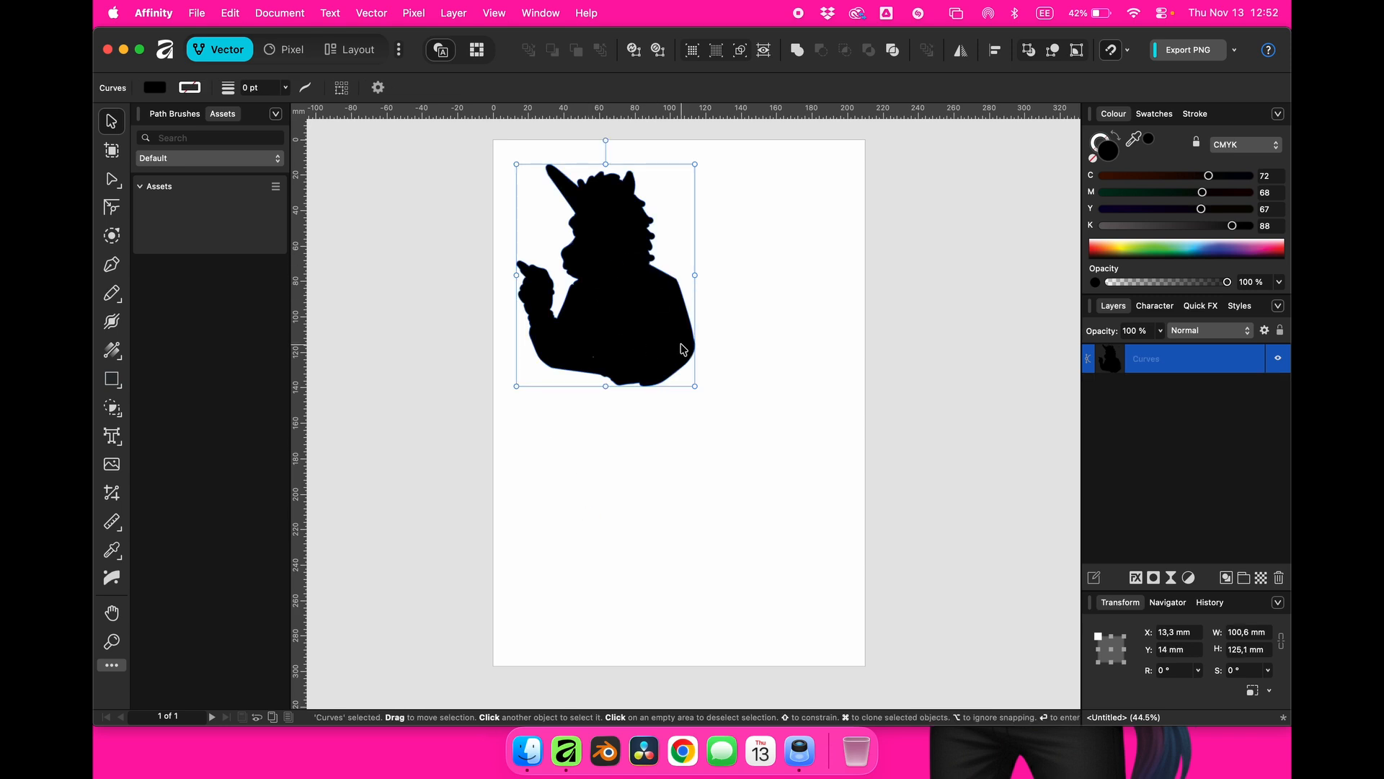
# Nudge the unicorn silhouette slightly inward and place a 12-tooth cog about 66 mm wide on the page to its right.
pyautogui.moveTo(636, 321); pyautogui.dragTo(640, 326)
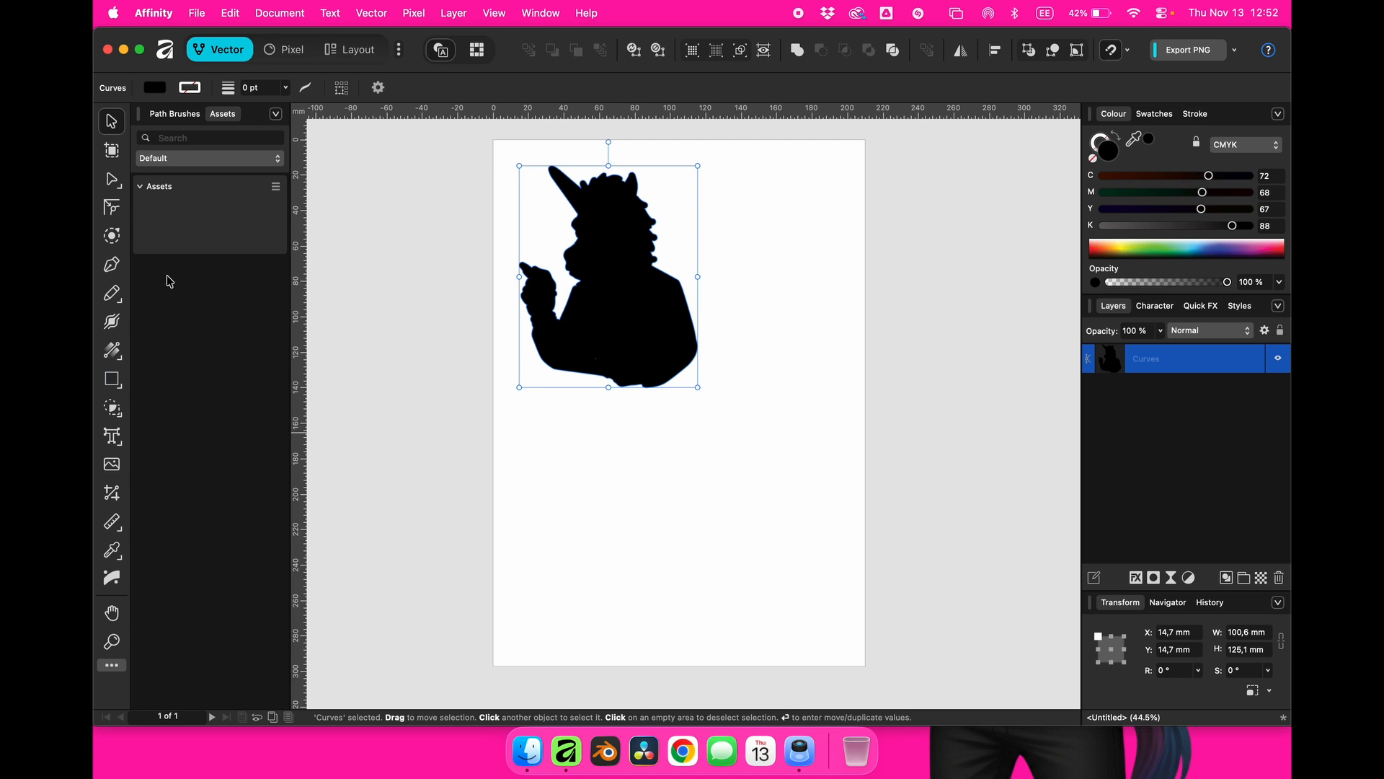
pyautogui.click(120, 389)
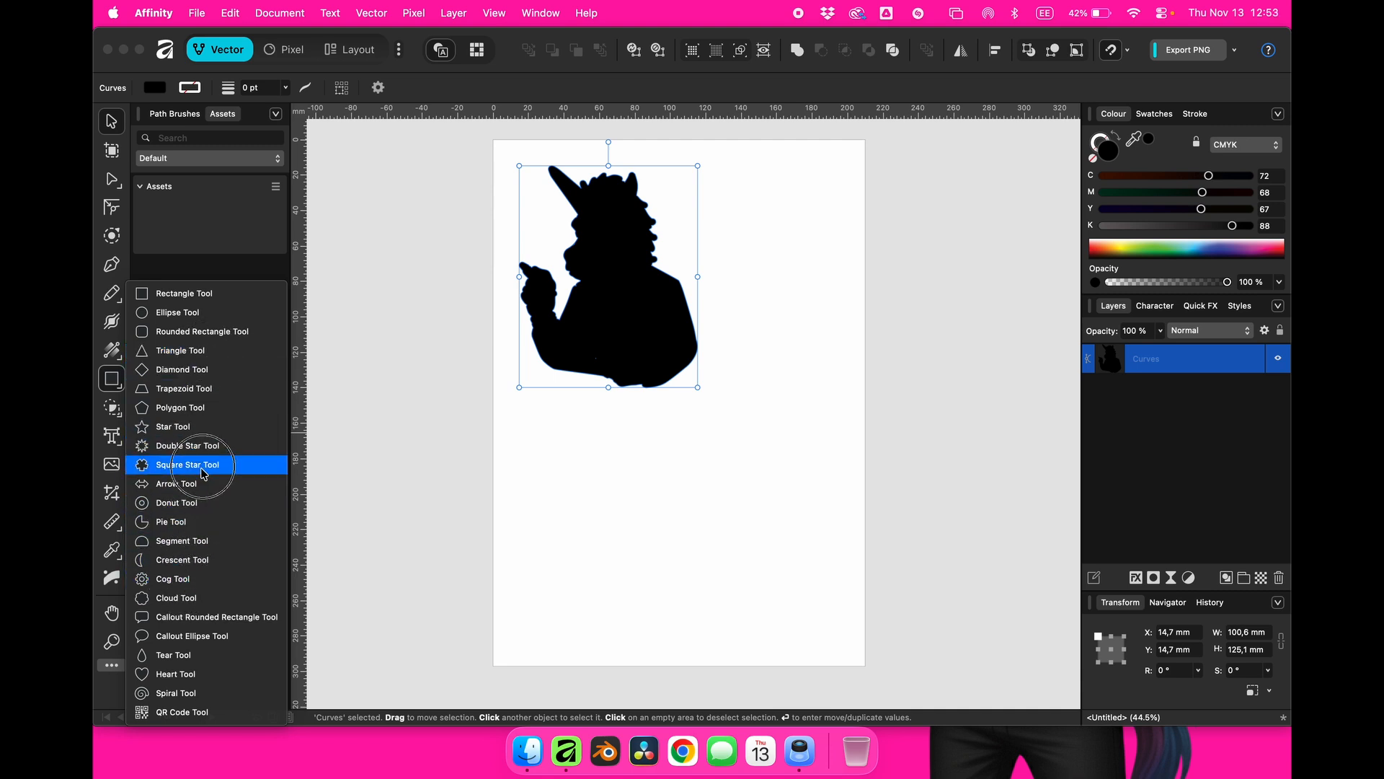
pyautogui.click(206, 583)
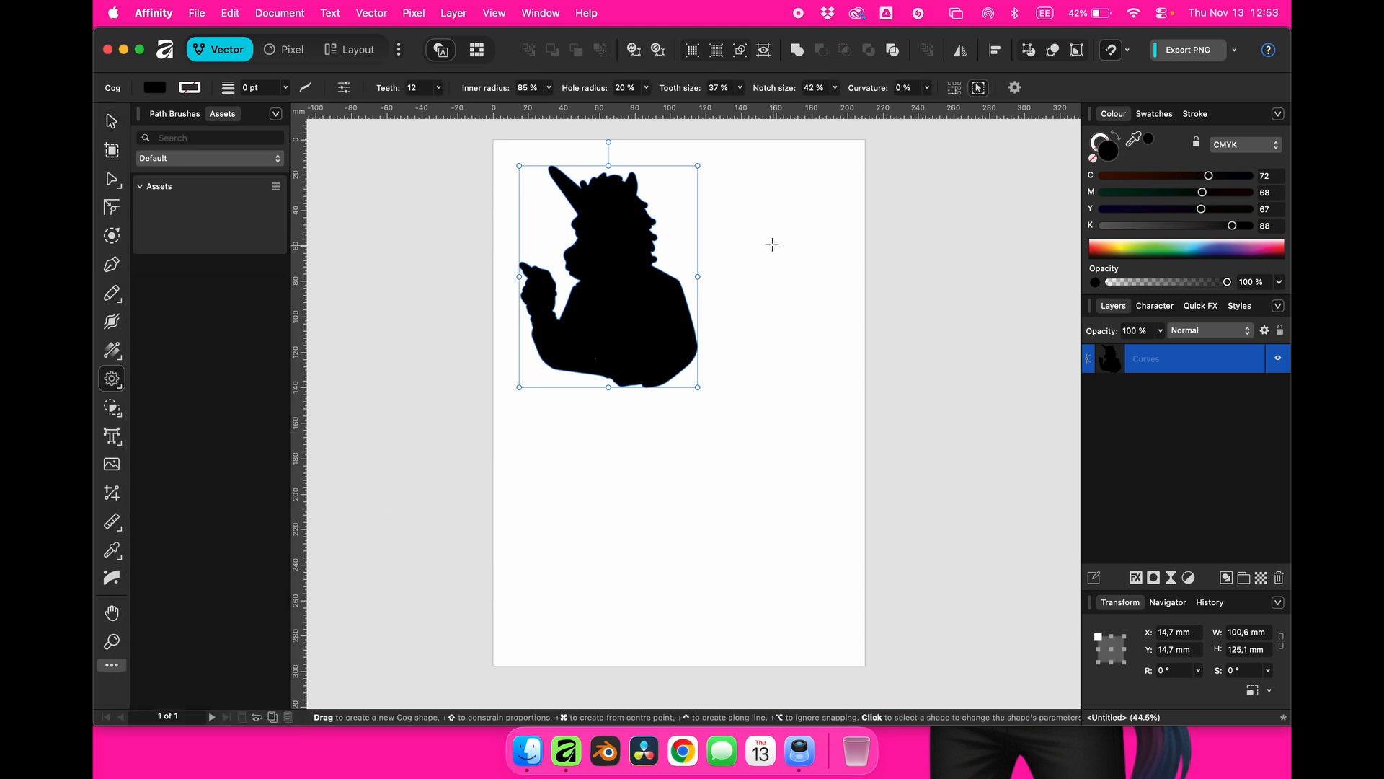
pyautogui.moveTo(733, 214); pyautogui.dragTo(857, 322)
pyautogui.press('v')
pyautogui.moveTo(790, 294); pyautogui.dragTo(769, 267)
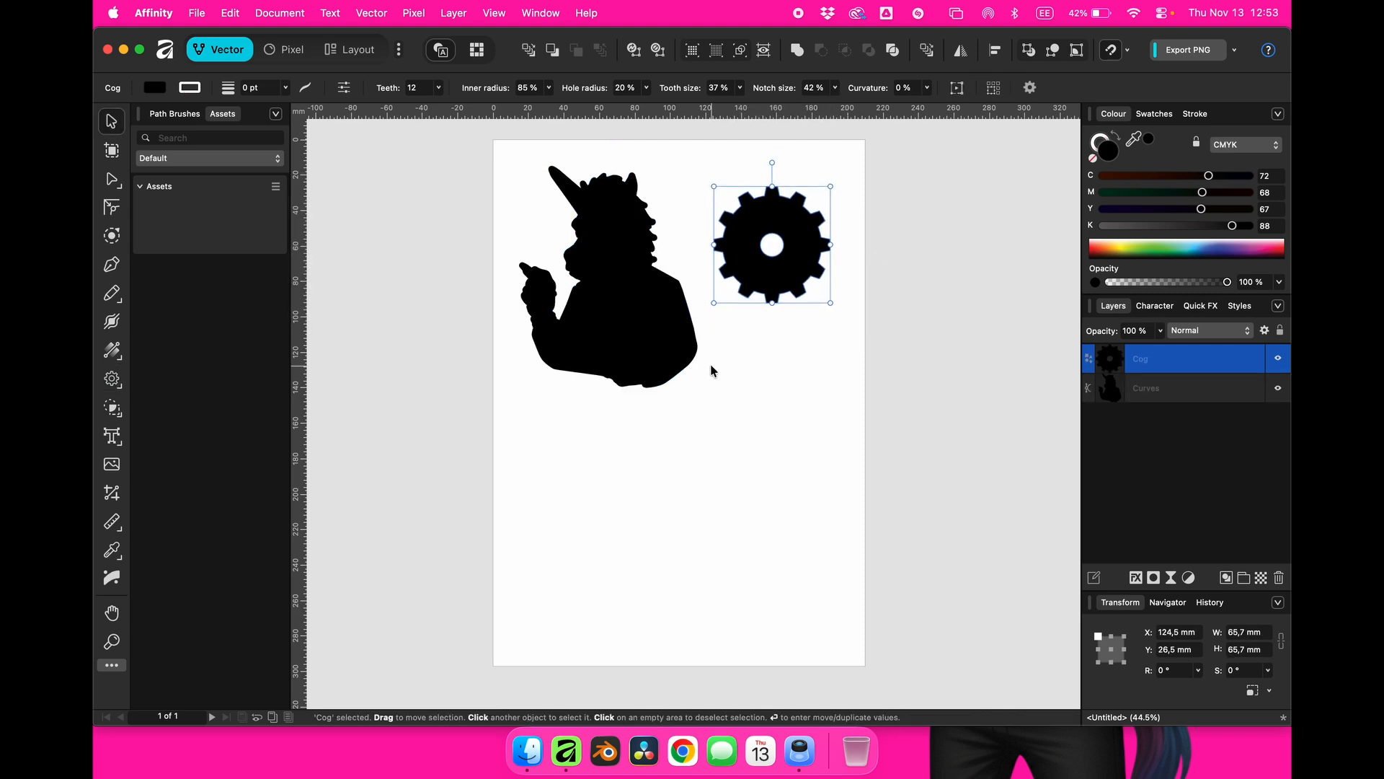
# In the Pixel workspace, make a freehand star-shaped selection with six arms in the empty lower half of the page.
pyautogui.click(289, 49)
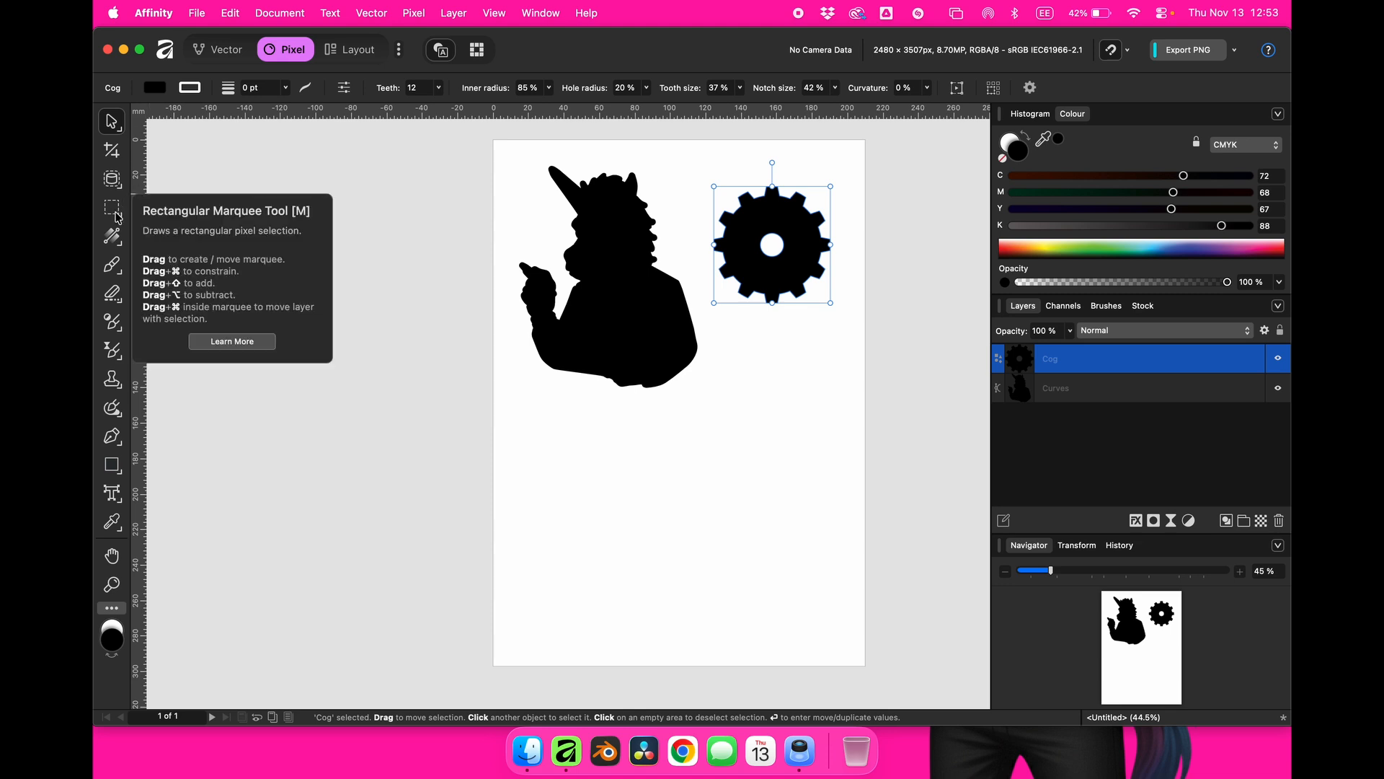
pyautogui.moveTo(117, 216)
pyautogui.mouseDown()
pyautogui.moveTo(163, 207)
pyautogui.moveTo(198, 297)
pyautogui.moveTo(176, 298)
pyautogui.moveTo(234, 297)
pyautogui.moveTo(182, 290)
pyautogui.mouseUp()
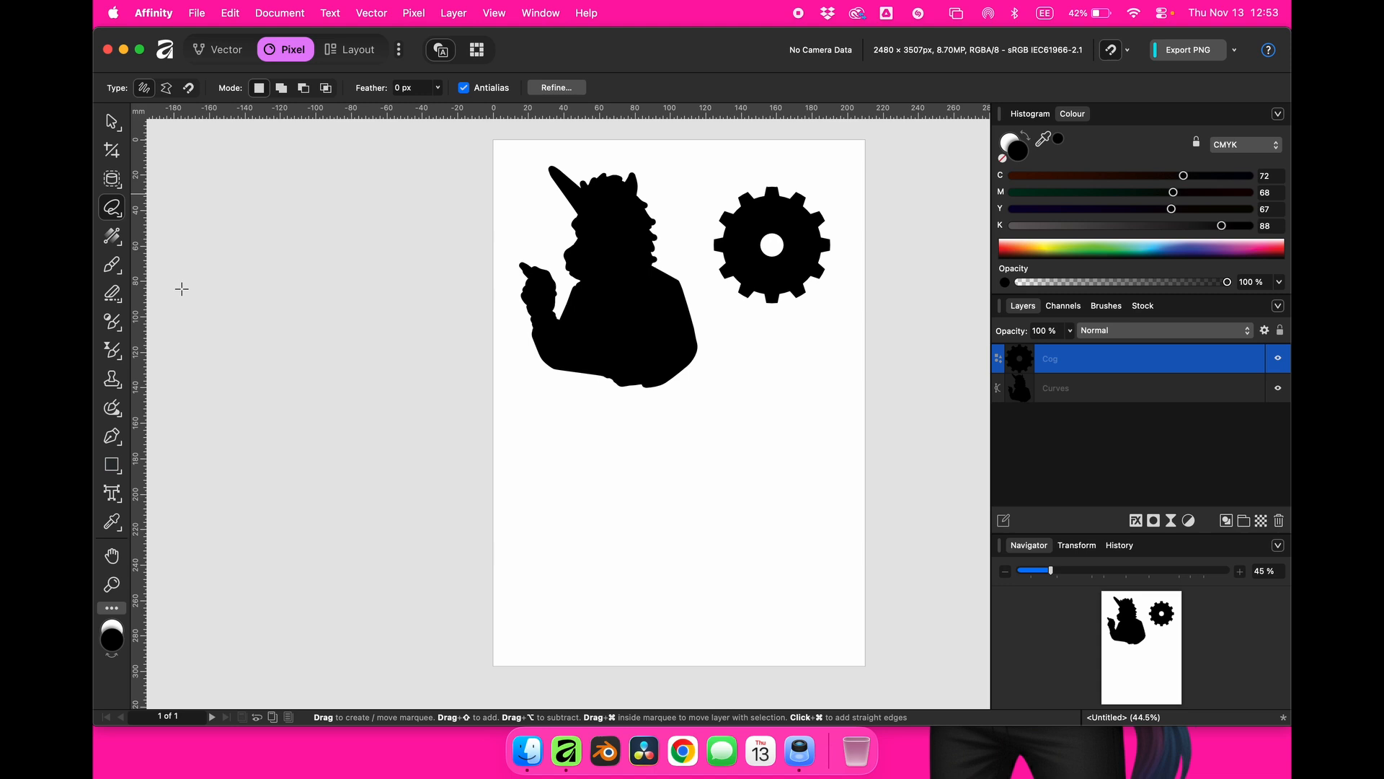
pyautogui.moveTo(558, 490)
pyautogui.mouseDown()
pyautogui.moveTo(561, 424)
pyautogui.moveTo(622, 468)
pyautogui.moveTo(711, 431)
pyautogui.moveTo(682, 469)
pyautogui.moveTo(746, 503)
pyautogui.moveTo(692, 535)
pyautogui.moveTo(691, 595)
pyautogui.moveTo(644, 568)
pyautogui.moveTo(558, 587)
pyautogui.moveTo(562, 551)
pyautogui.moveTo(528, 537)
pyautogui.mouseUp()
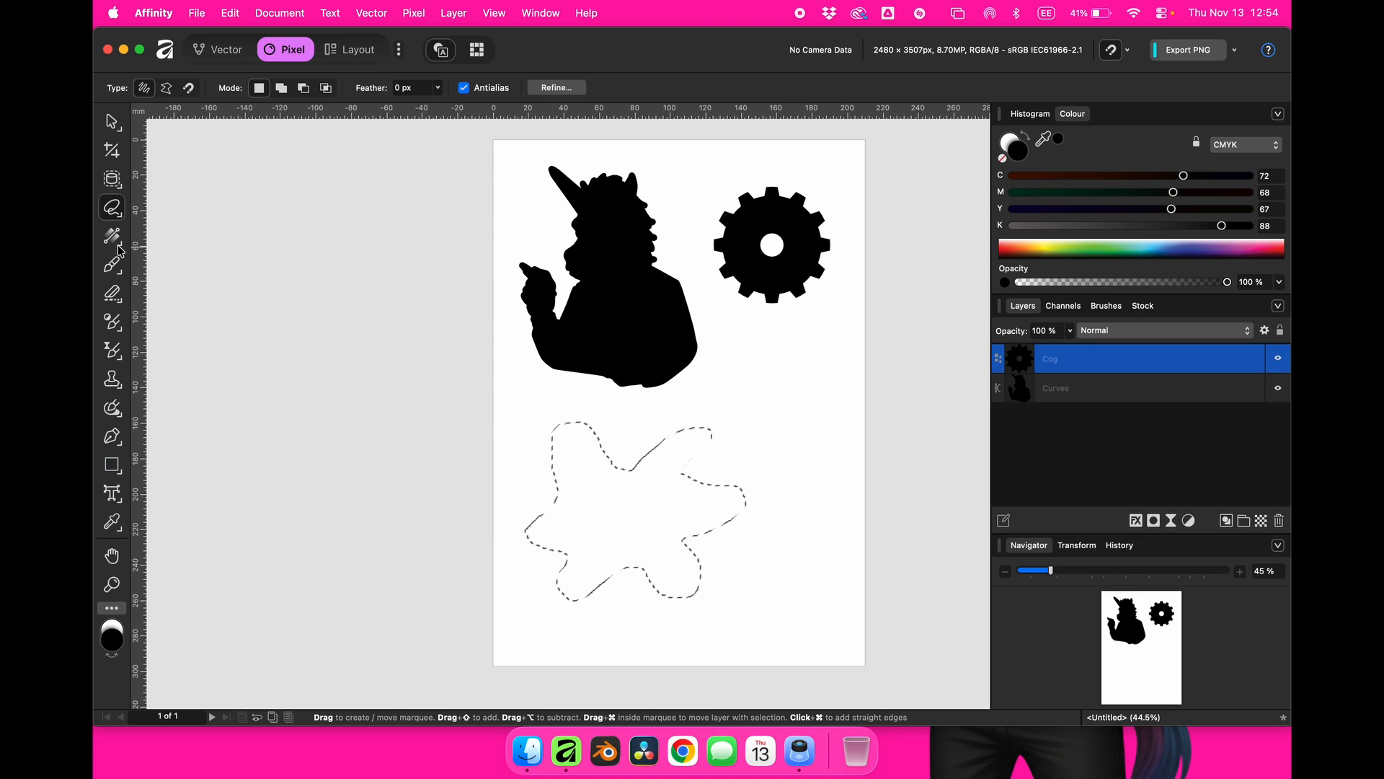
# Flood-fill the star-shaped selection with black on a new pixel layer.
pyautogui.moveTo(120, 247); pyautogui.dragTo(188, 261)
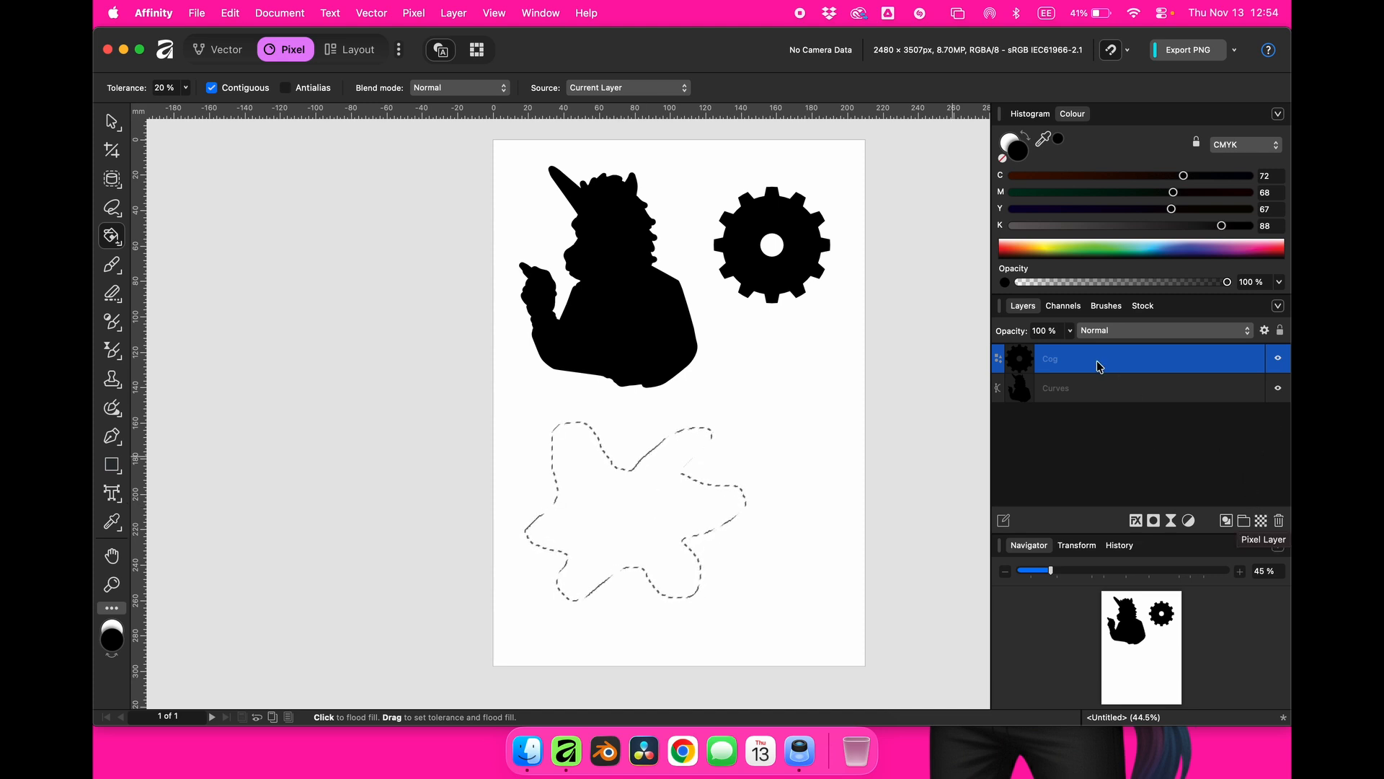
pyautogui.click(1261, 521)
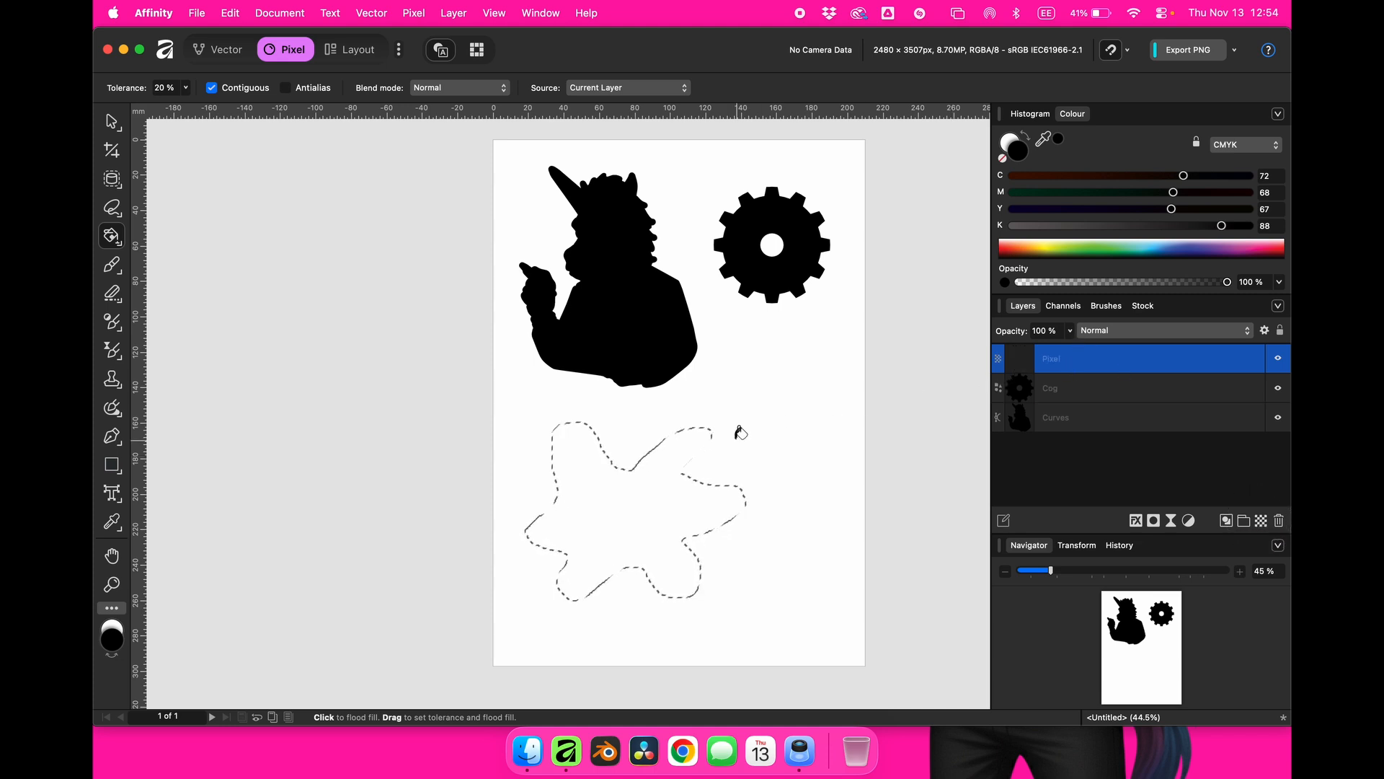
pyautogui.click(647, 486)
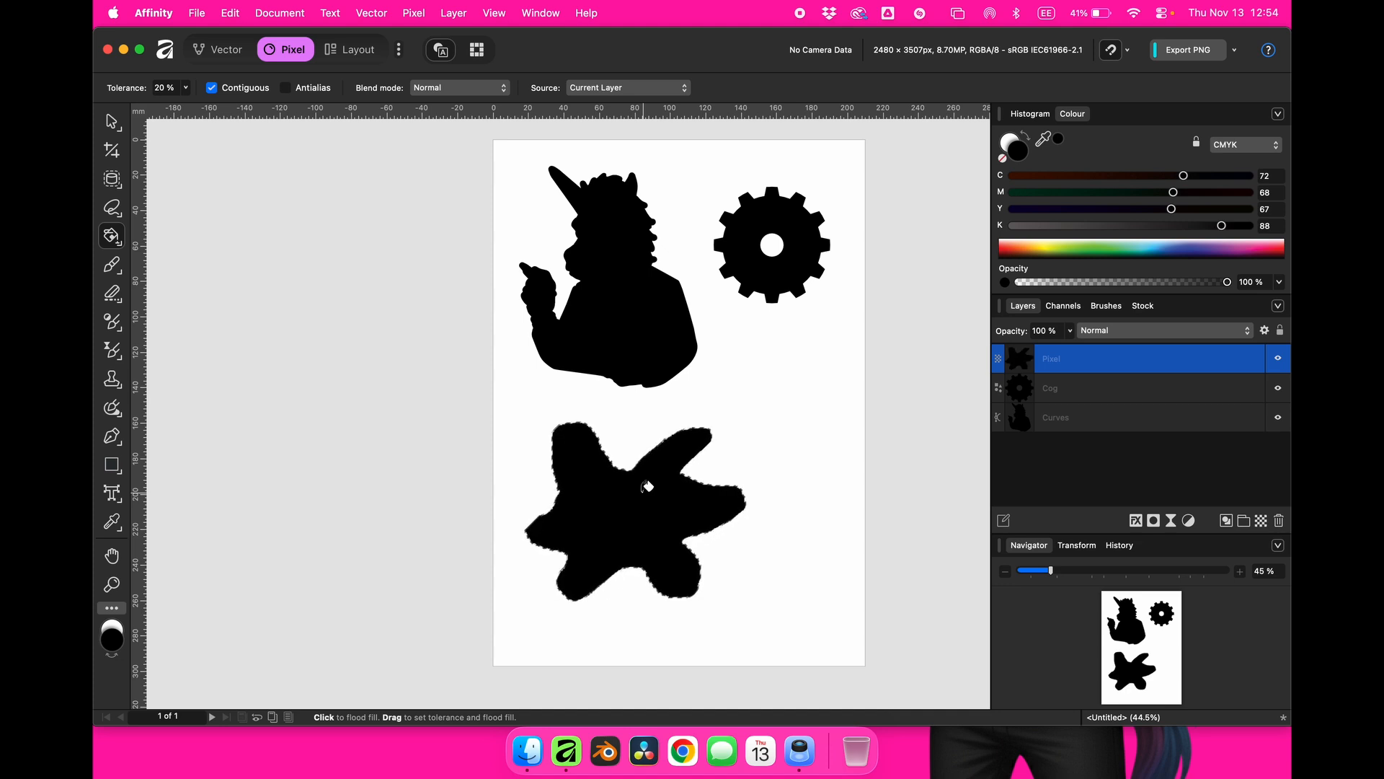
# Deselect the pixel area and move the black star shape slightly right and down on the page.
pyautogui.press('super+d')
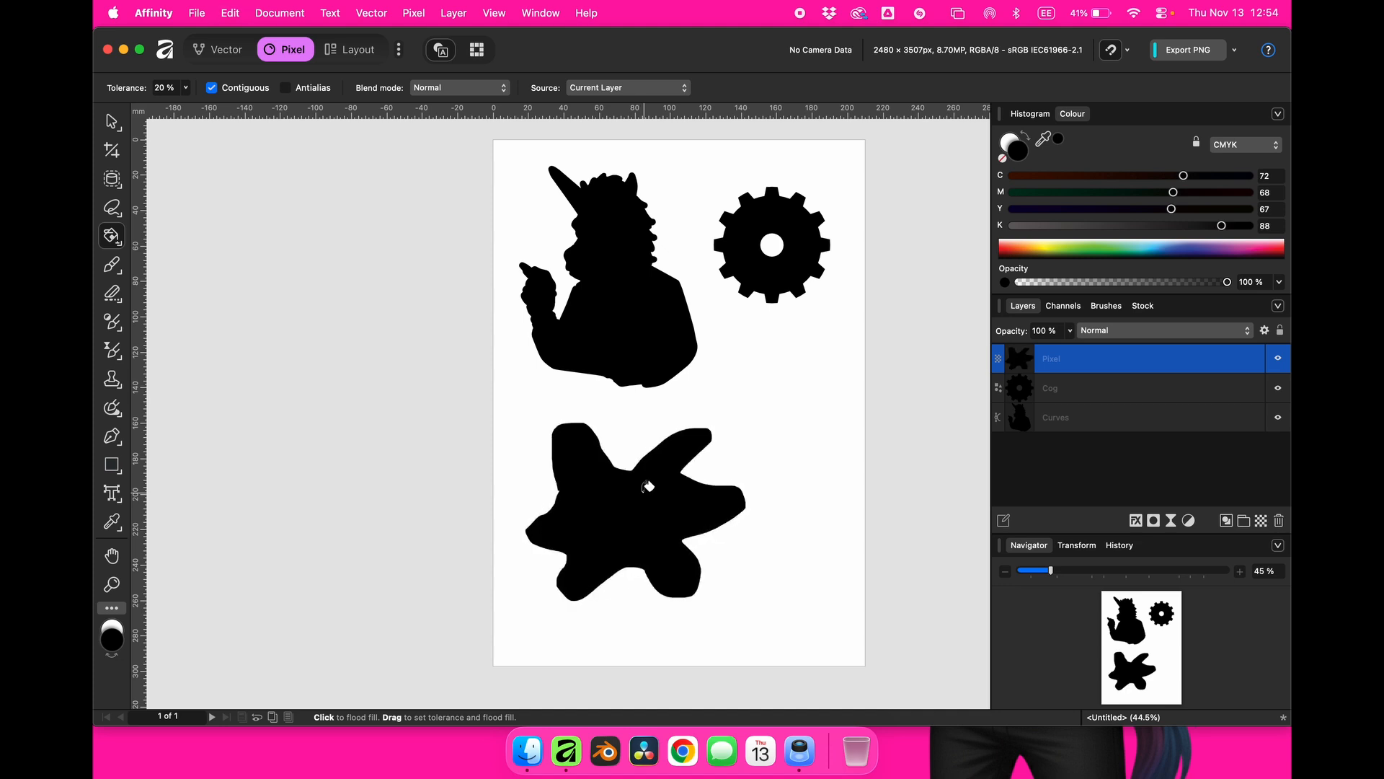
pyautogui.click(112, 121)
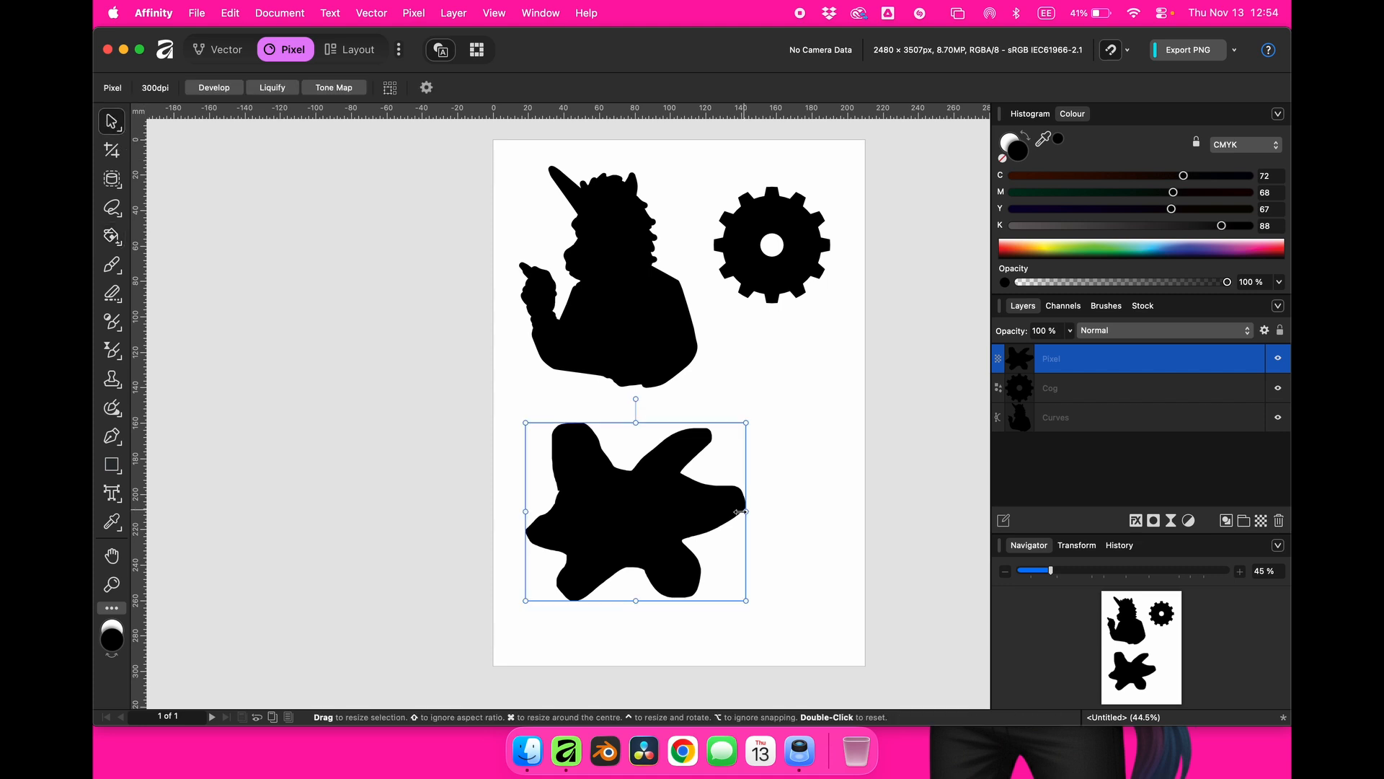
pyautogui.moveTo(657, 551); pyautogui.dragTo(689, 540)
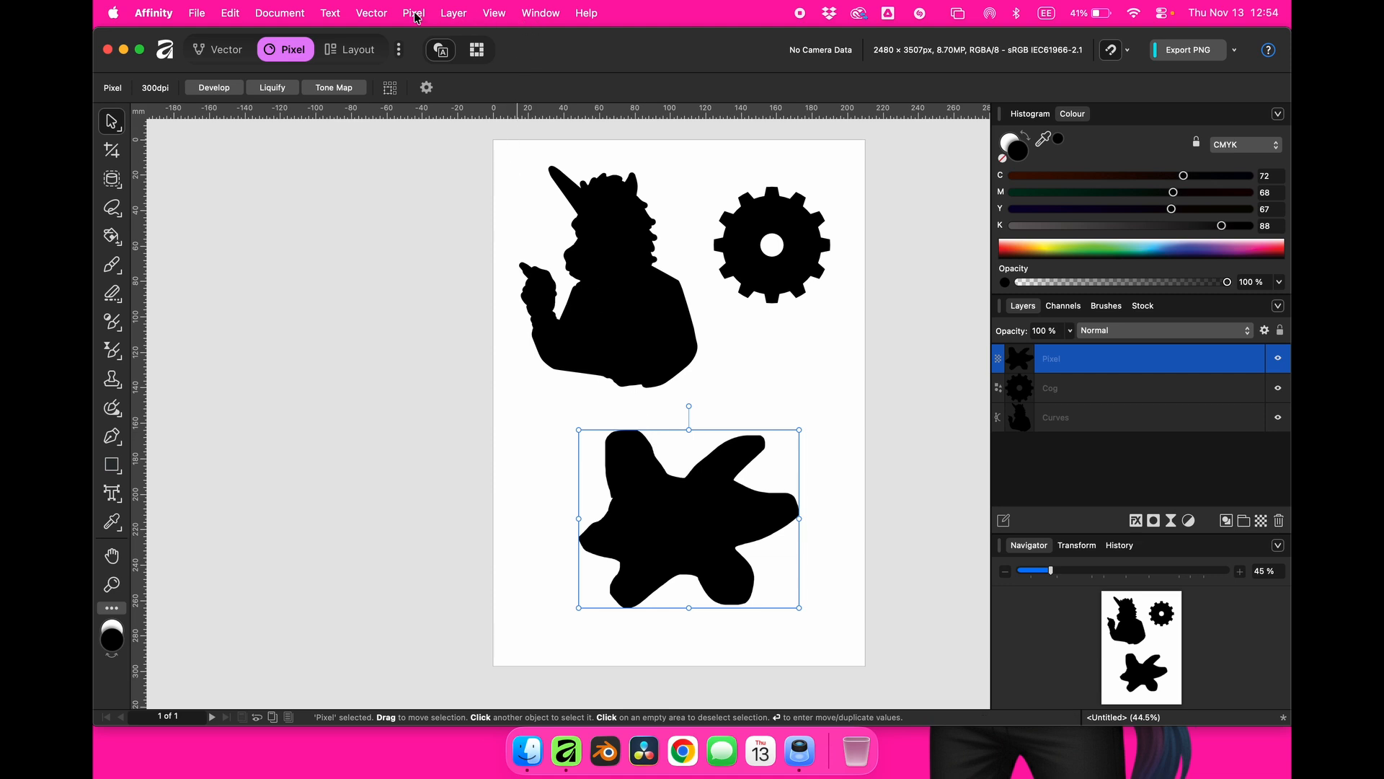
# Convert the pixel star shape to vectors with Image Trace, using 0 % edge threshold and 0 % curve fitting tolerance.
pyautogui.click(372, 13)
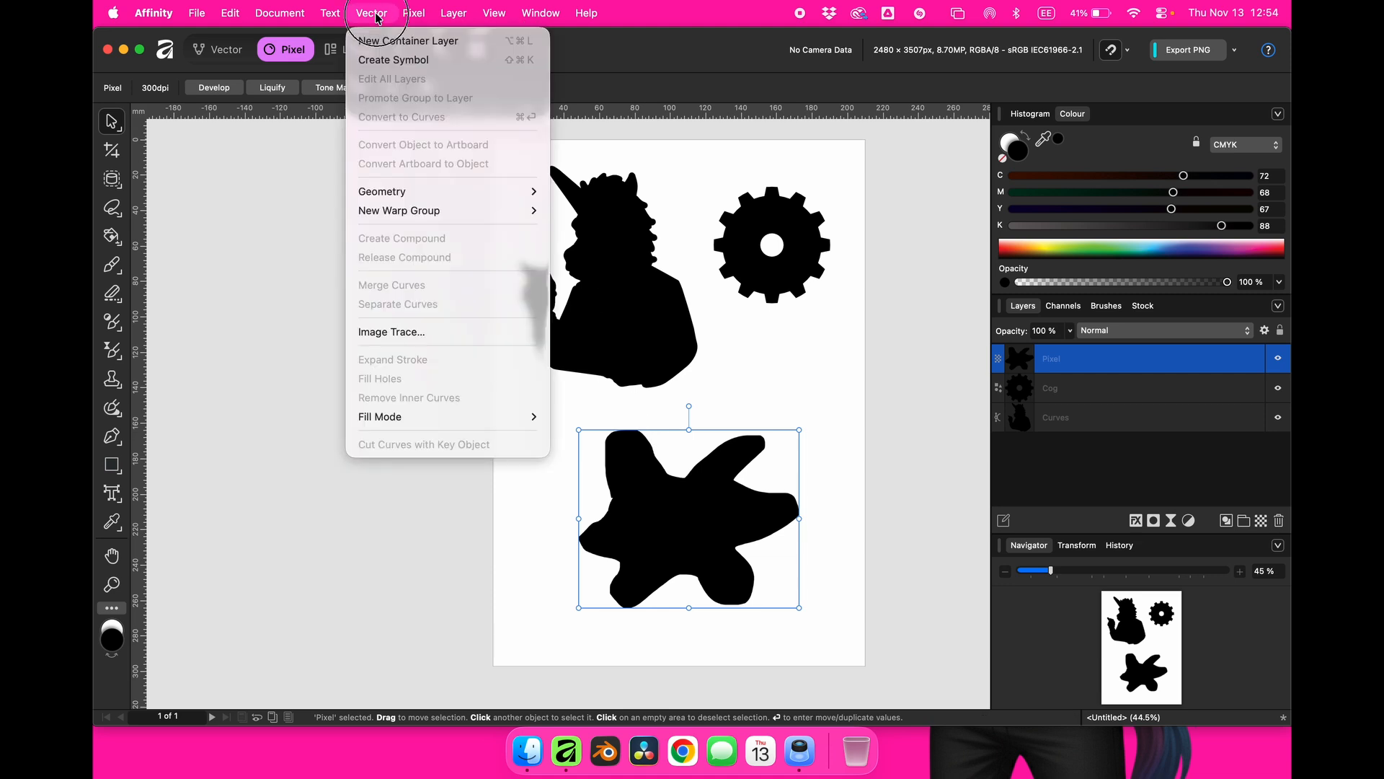
pyautogui.click(388, 333)
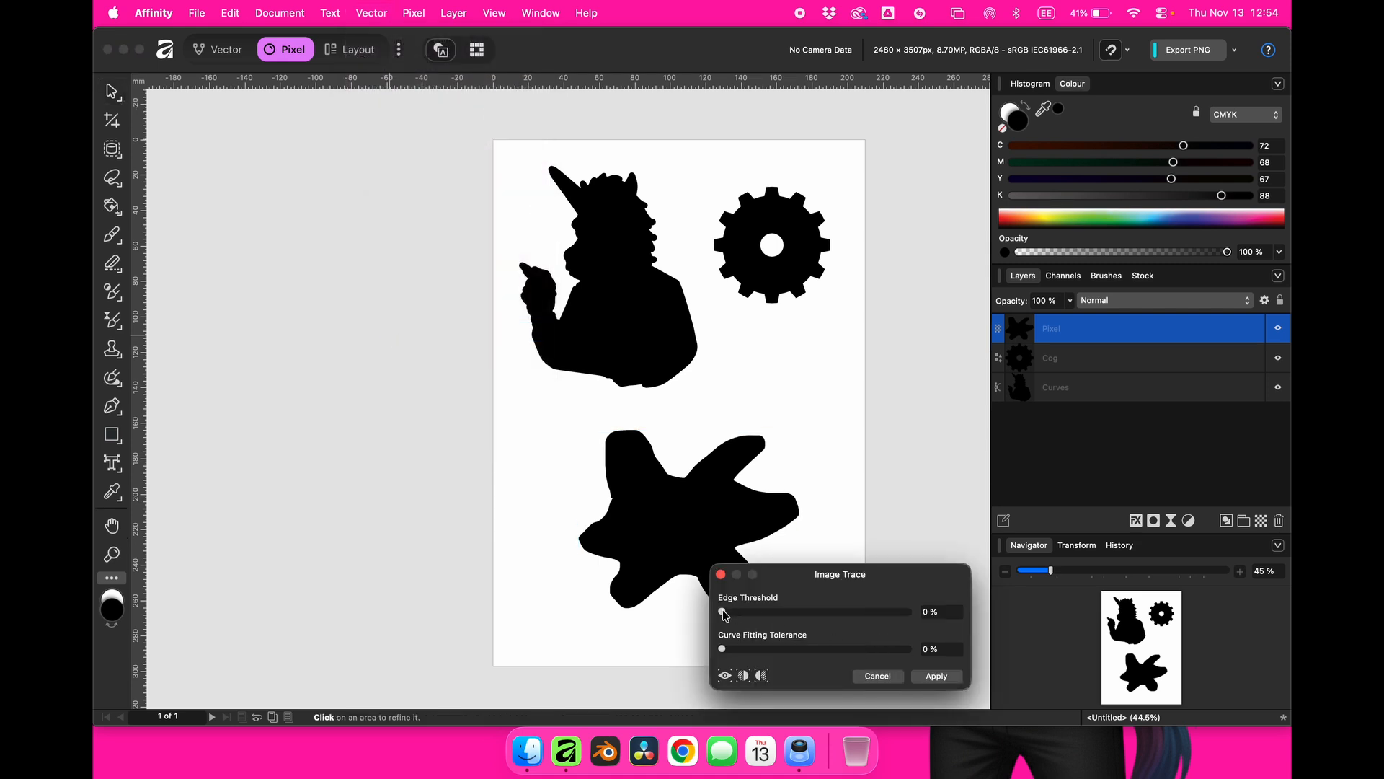
pyautogui.moveTo(724, 612); pyautogui.dragTo(922, 612)
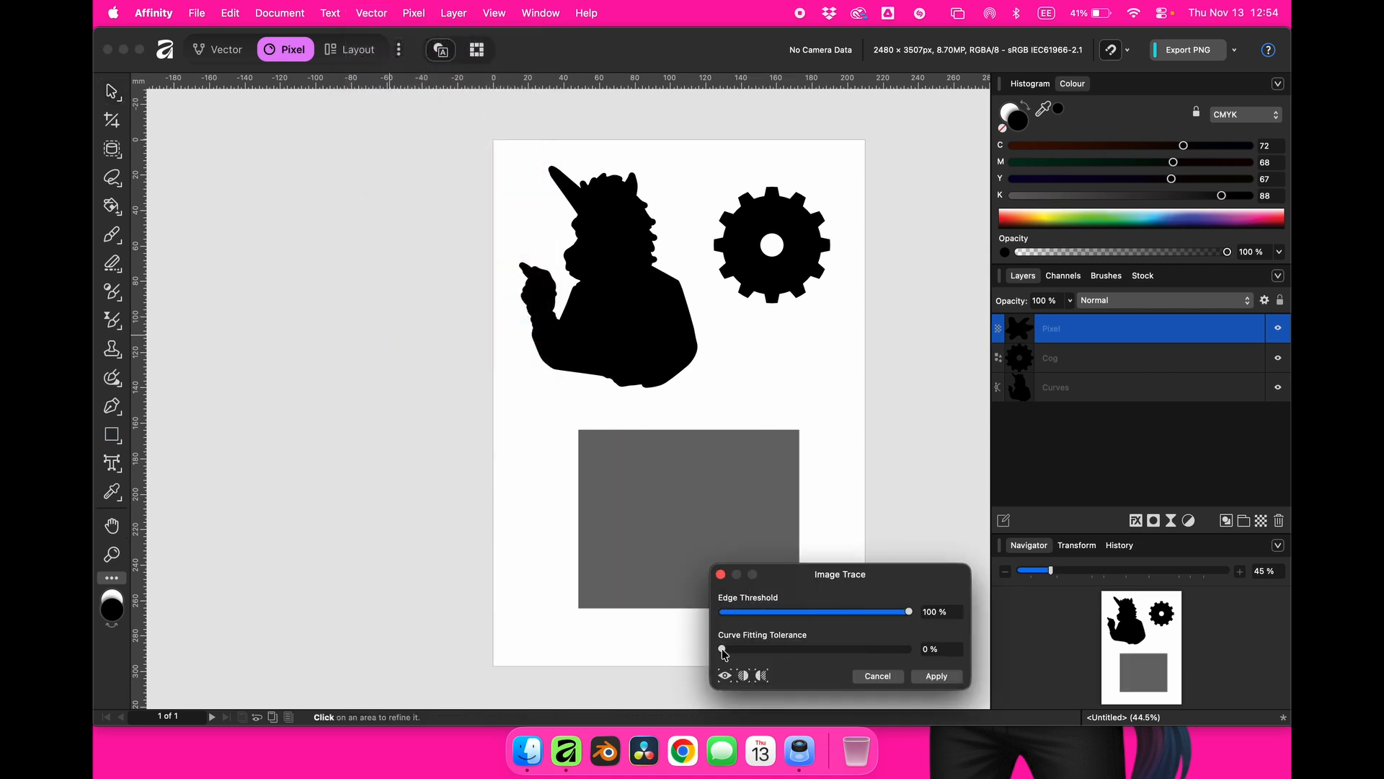
pyautogui.moveTo(722, 648)
pyautogui.mouseDown()
pyautogui.moveTo(912, 652)
pyautogui.moveTo(695, 653)
pyautogui.mouseUp()
pyautogui.moveTo(909, 611); pyautogui.dragTo(703, 613)
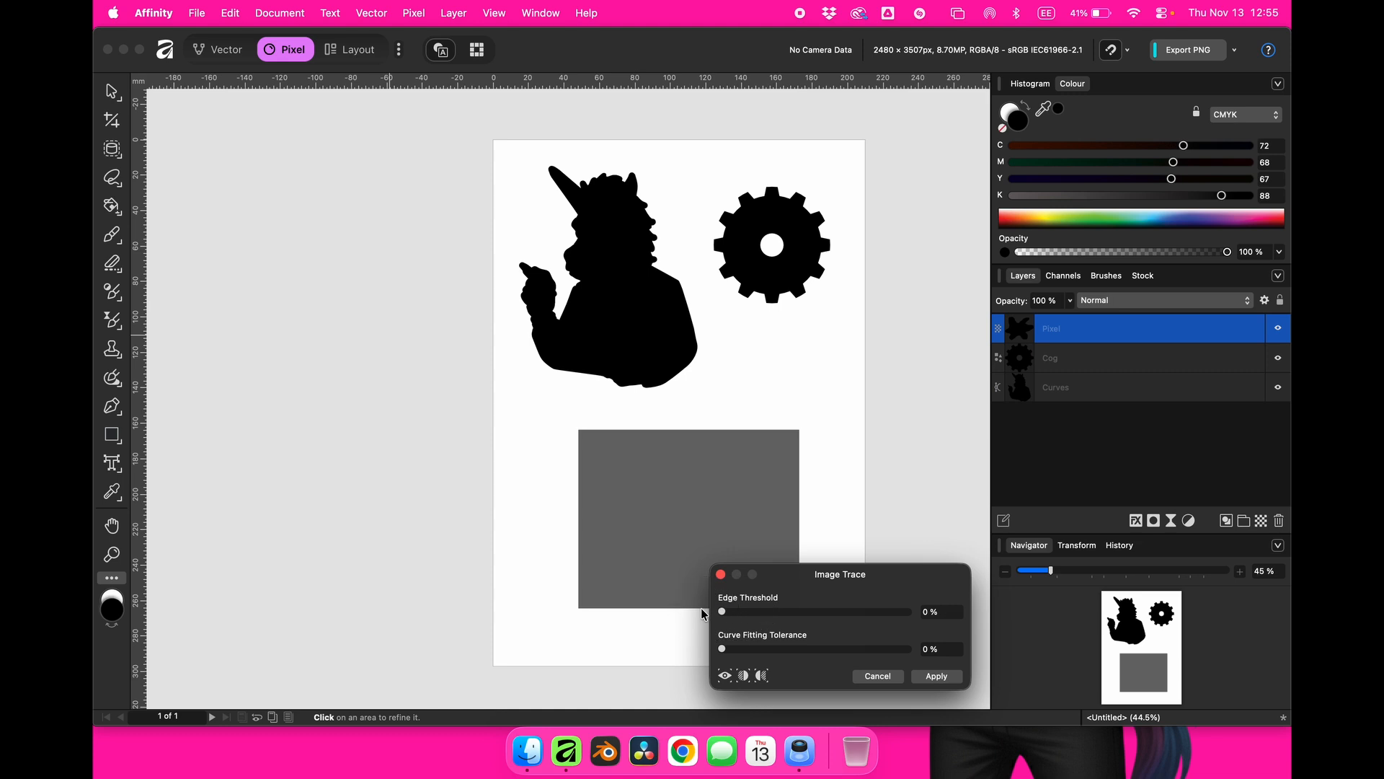
pyautogui.moveTo(858, 577)
pyautogui.mouseDown()
pyautogui.moveTo(816, 477)
pyautogui.moveTo(842, 529)
pyautogui.mouseUp()
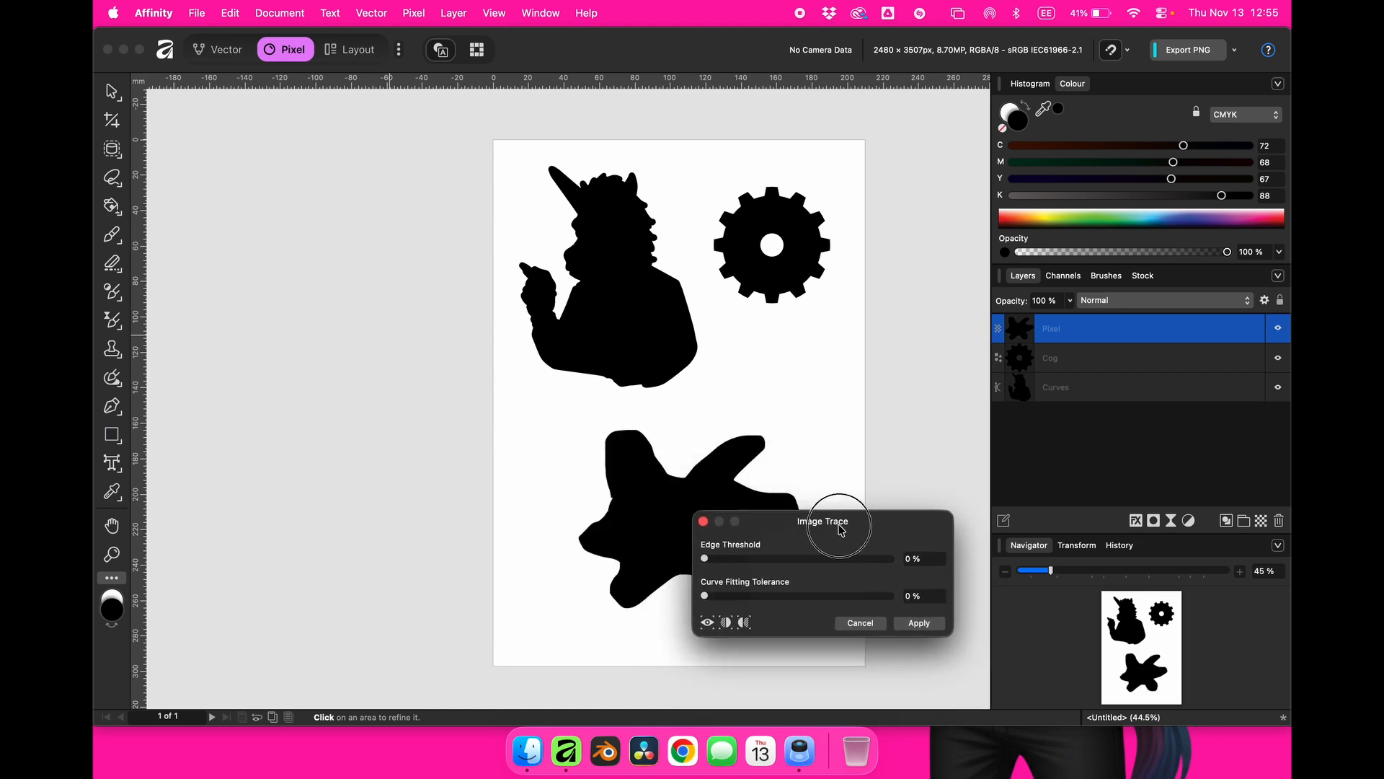
pyautogui.click(927, 624)
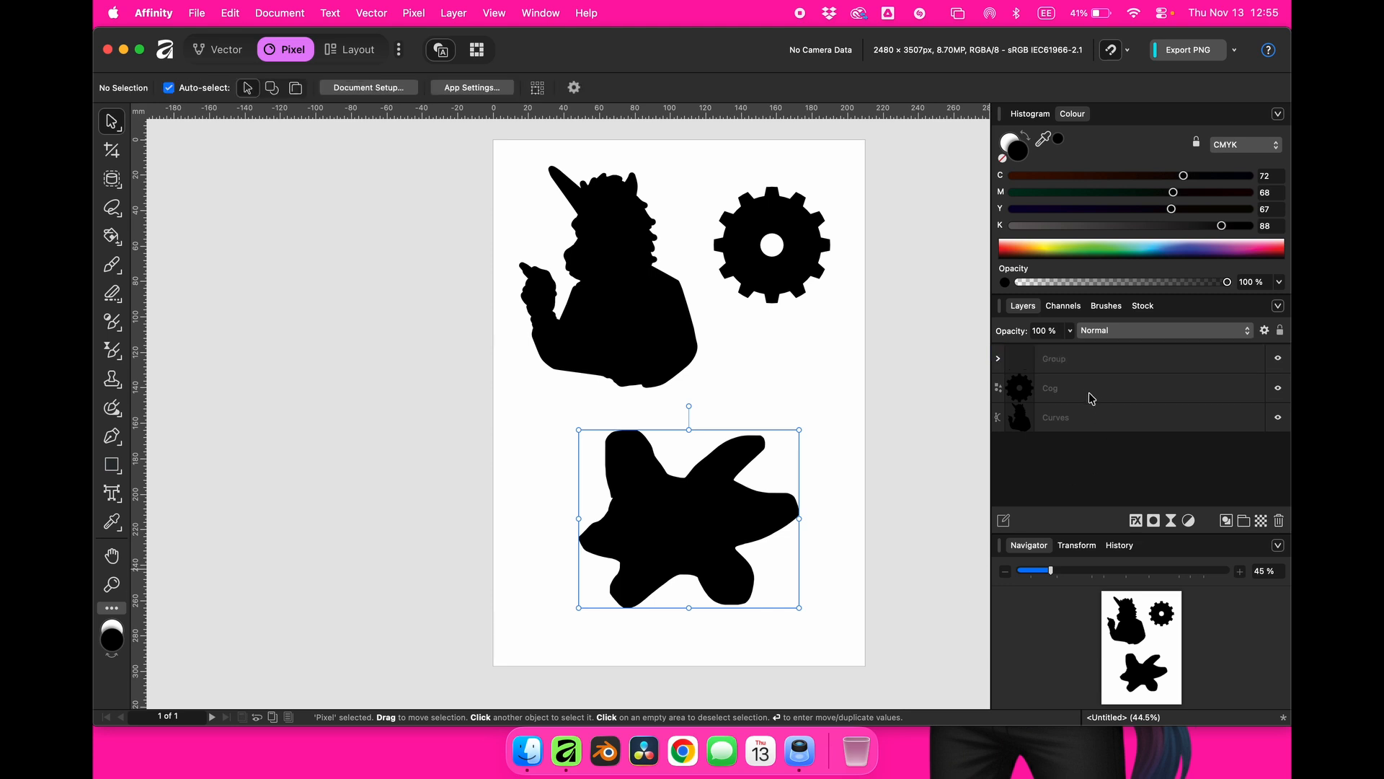
# Ungroup the traced star shape into a single curve and display its nodes with the Node tool.
pyautogui.click(1058, 369)
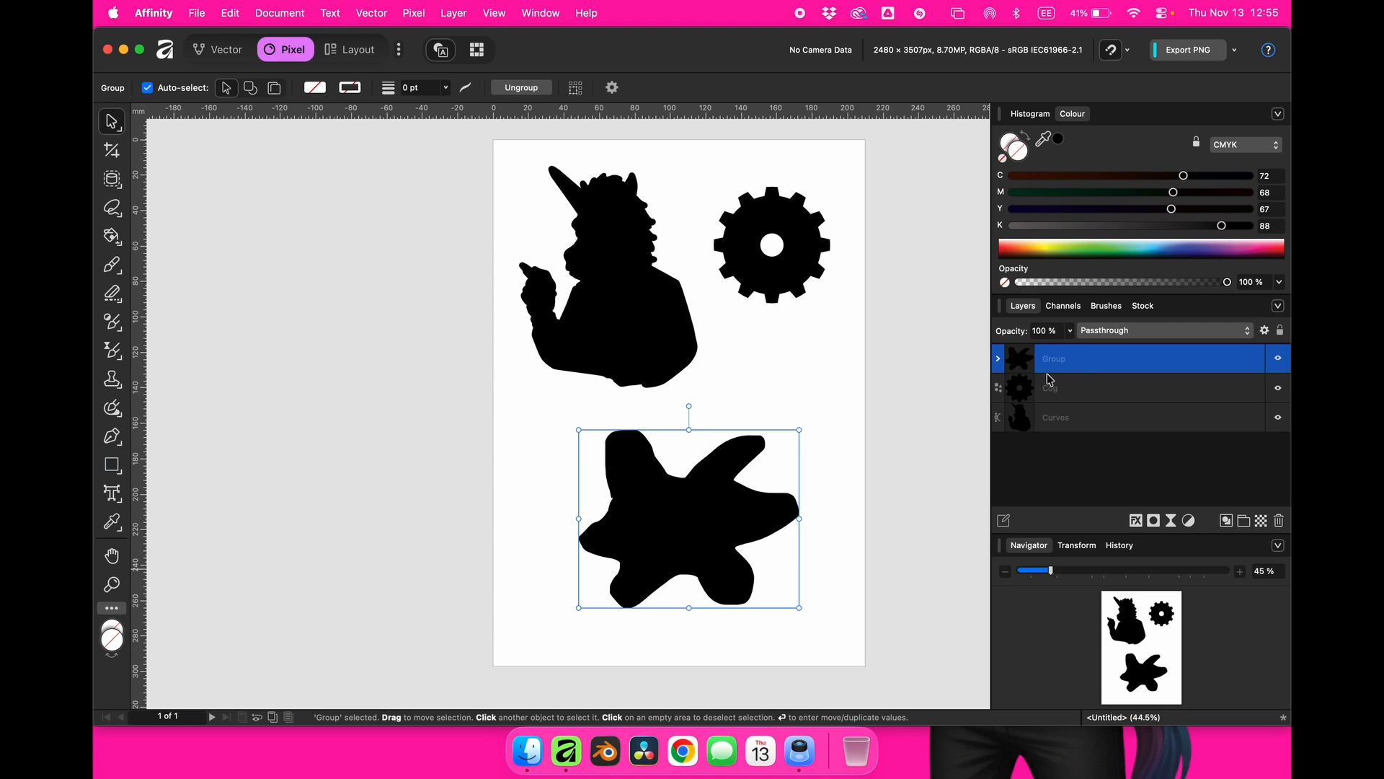
pyautogui.press('super+shift+g')
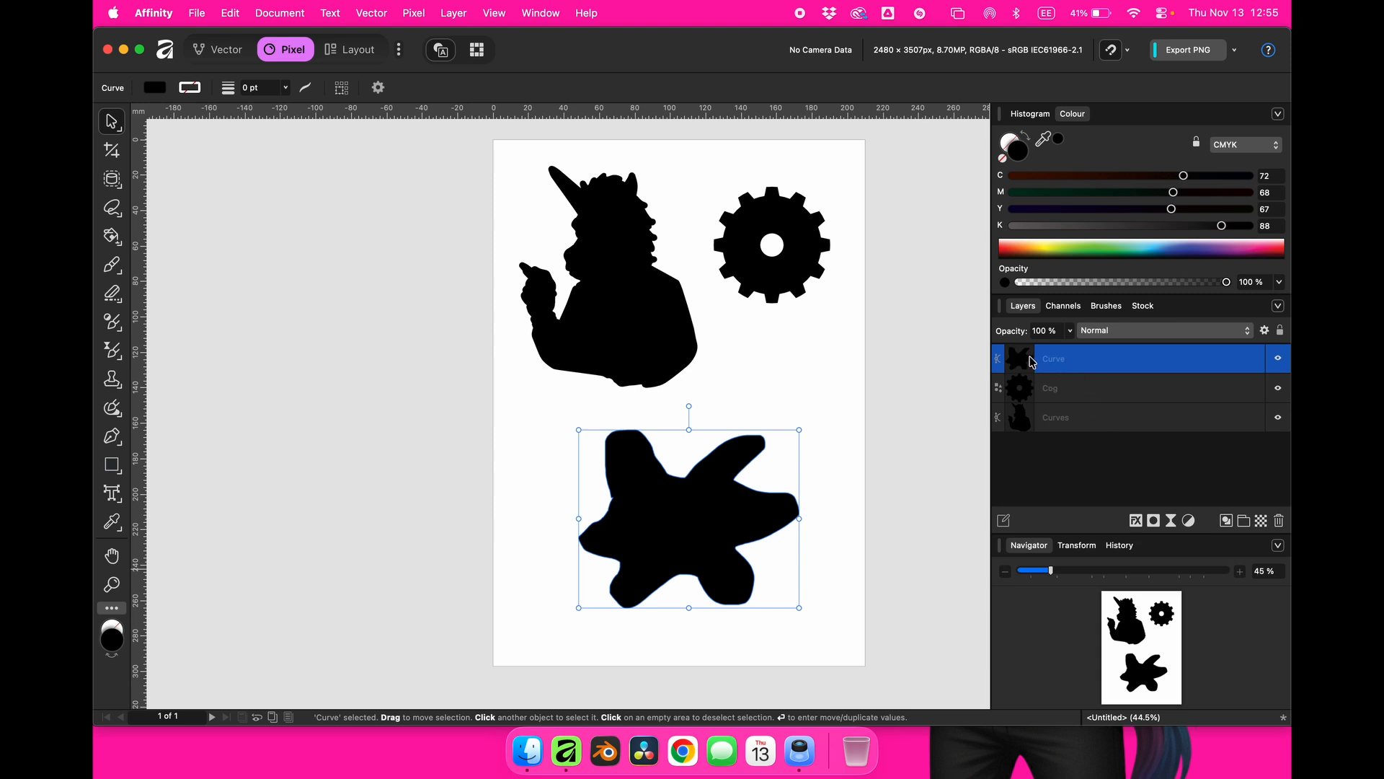
pyautogui.click(813, 464)
pyautogui.click(708, 518)
pyautogui.press('a')
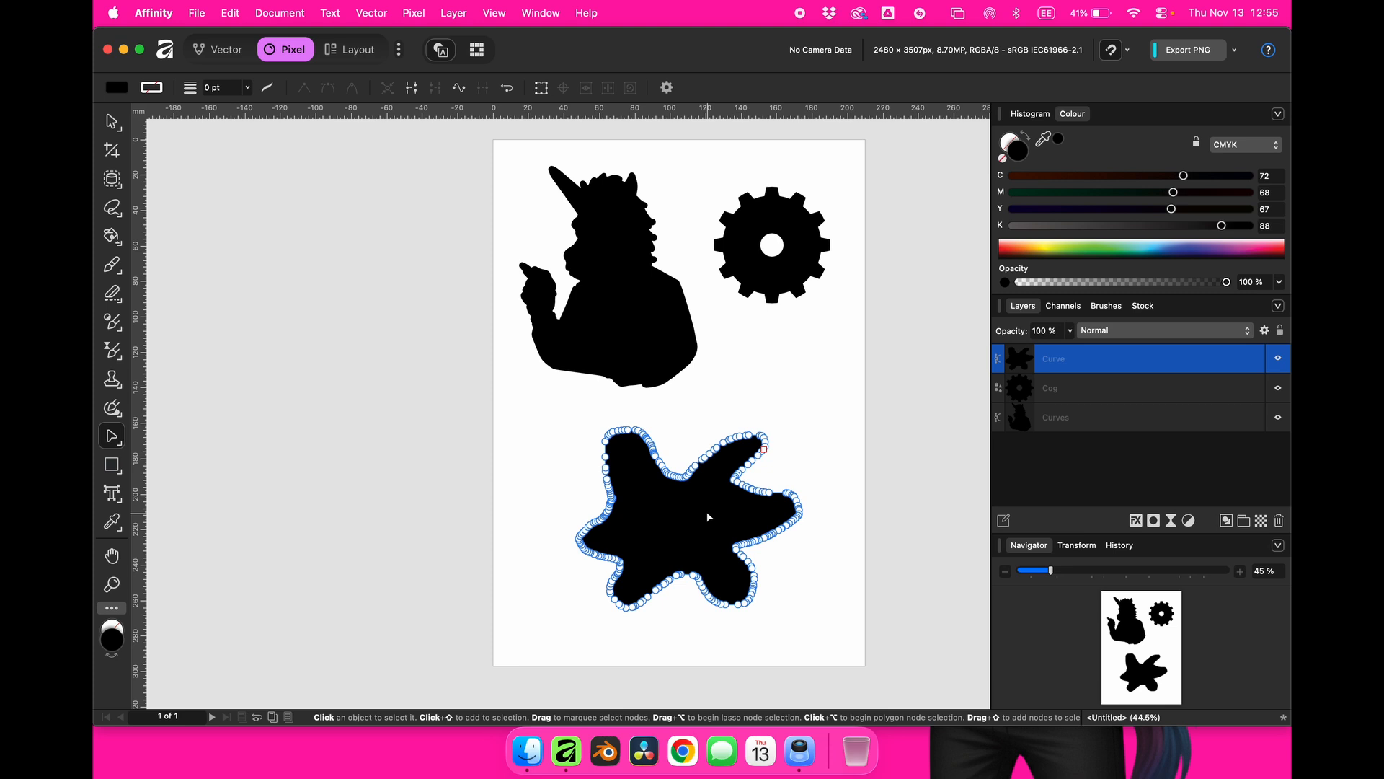
# Deselect the star curve, return to the Vector workspace, and open the Stock image library beside the page.
pyautogui.click(839, 452)
pyautogui.click(216, 51)
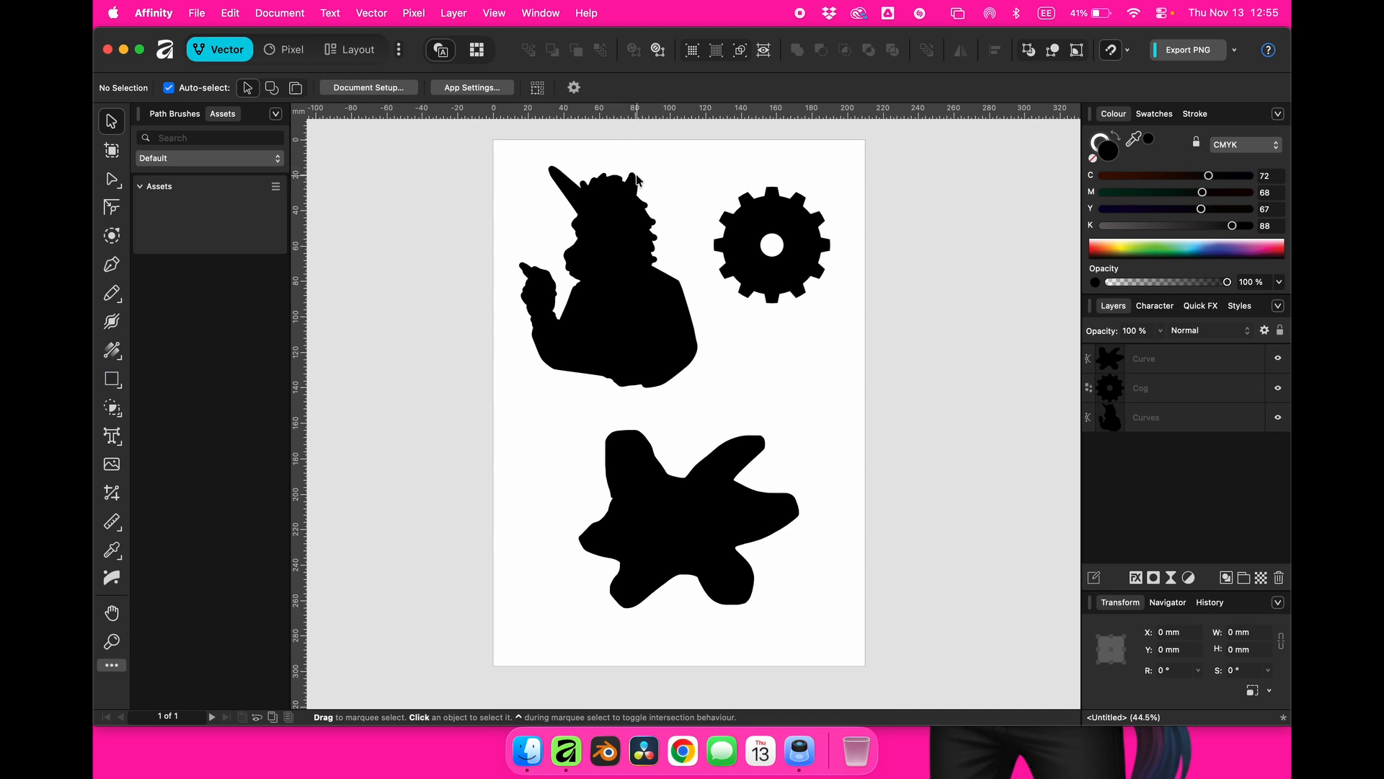
pyautogui.click(542, 13)
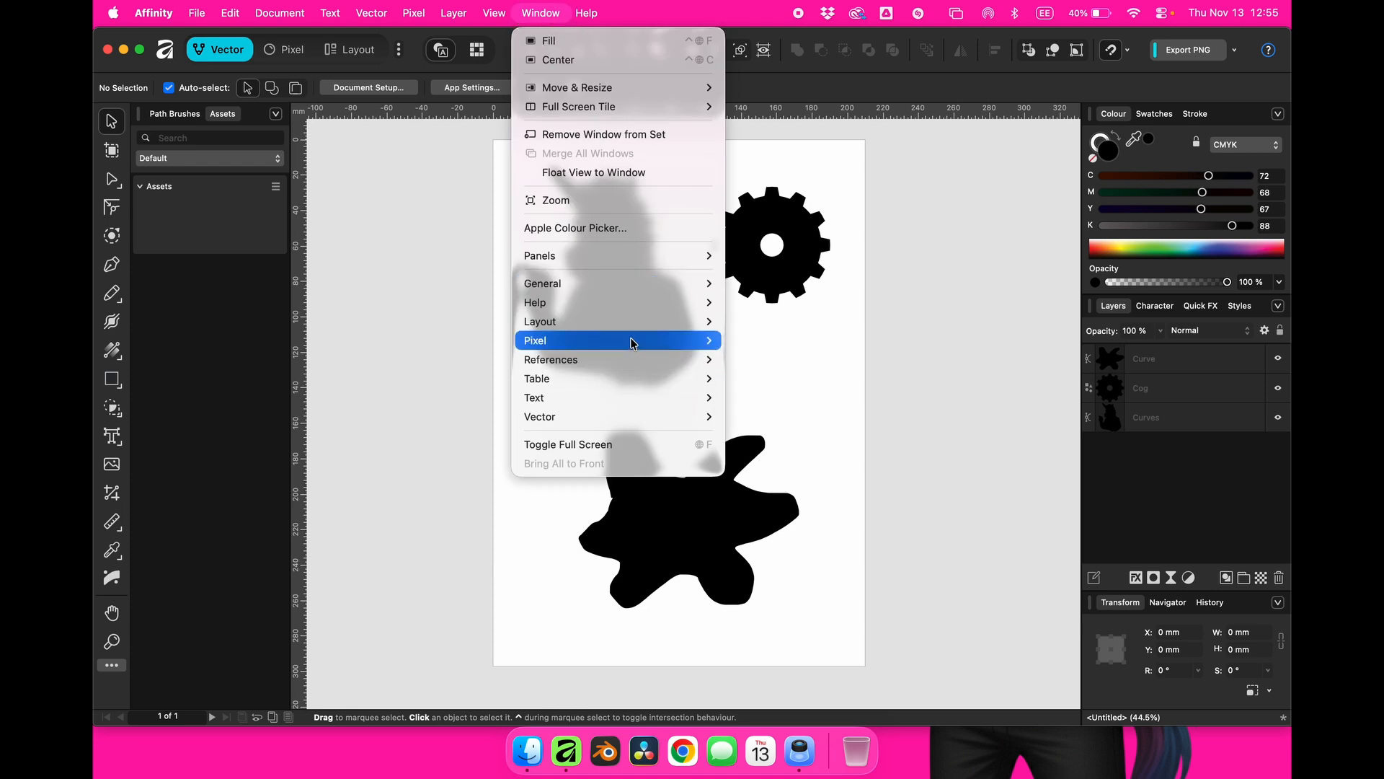
pyautogui.moveTo(636, 322)
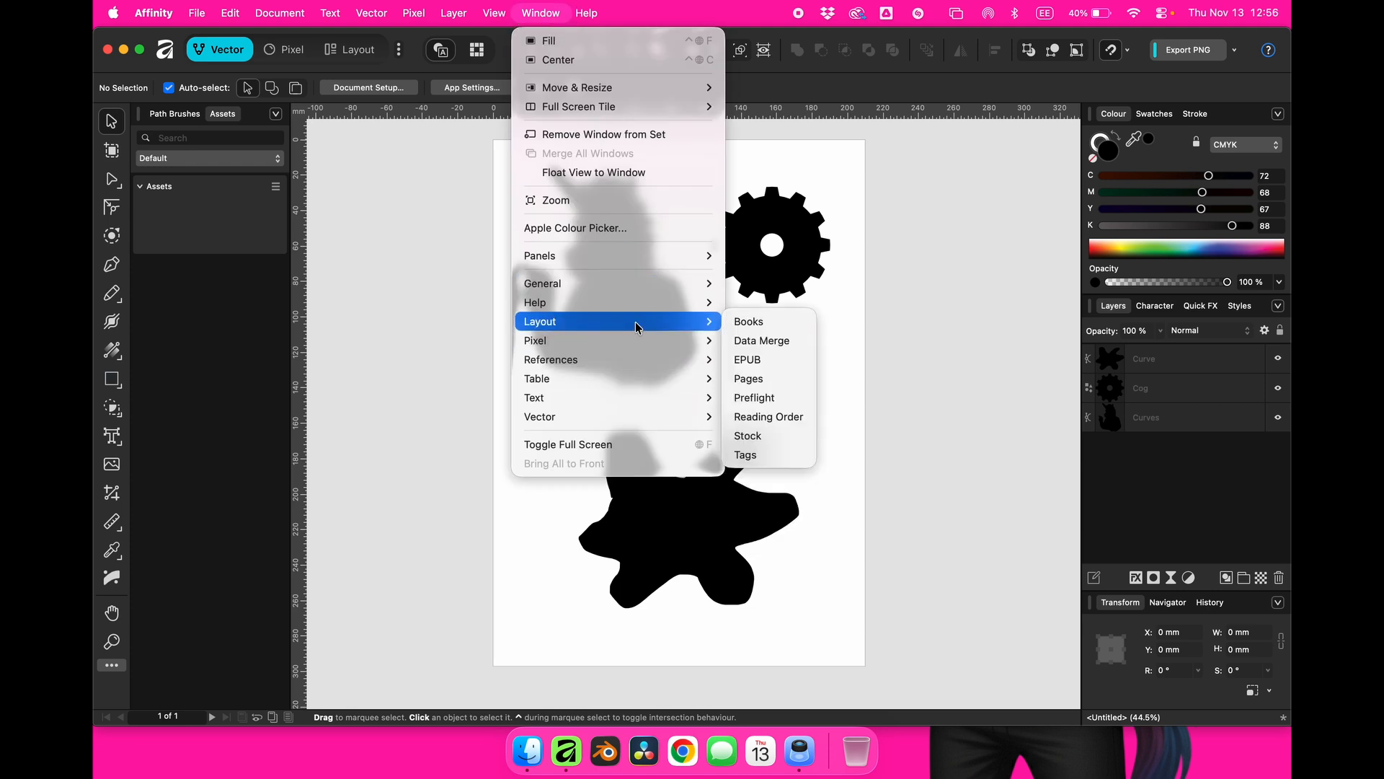
pyautogui.click(767, 442)
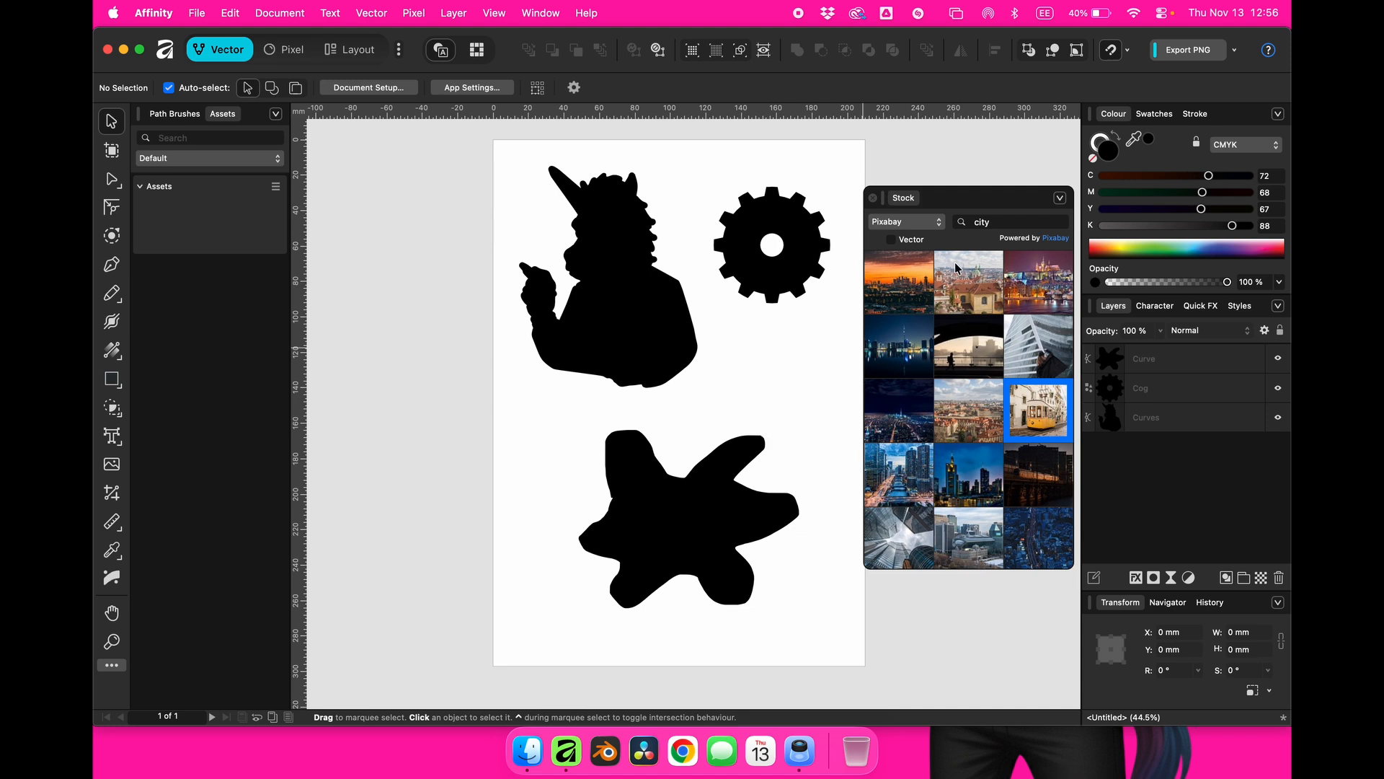
pyautogui.moveTo(953, 196)
pyautogui.mouseDown()
pyautogui.moveTo(942, 142)
pyautogui.moveTo(952, 173)
pyautogui.mouseUp()
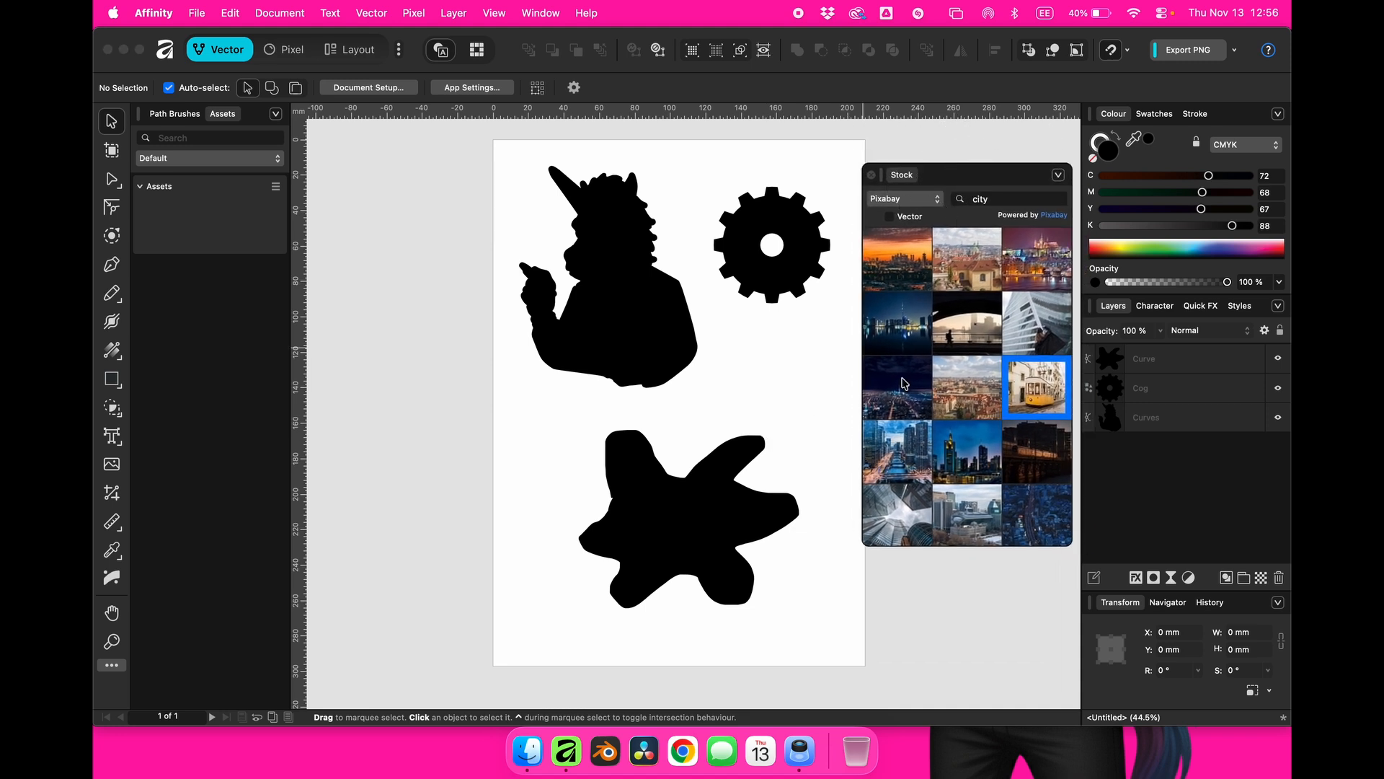
pyautogui.scroll(-5, 903, 383)
pyautogui.scroll(5, 909, 360)
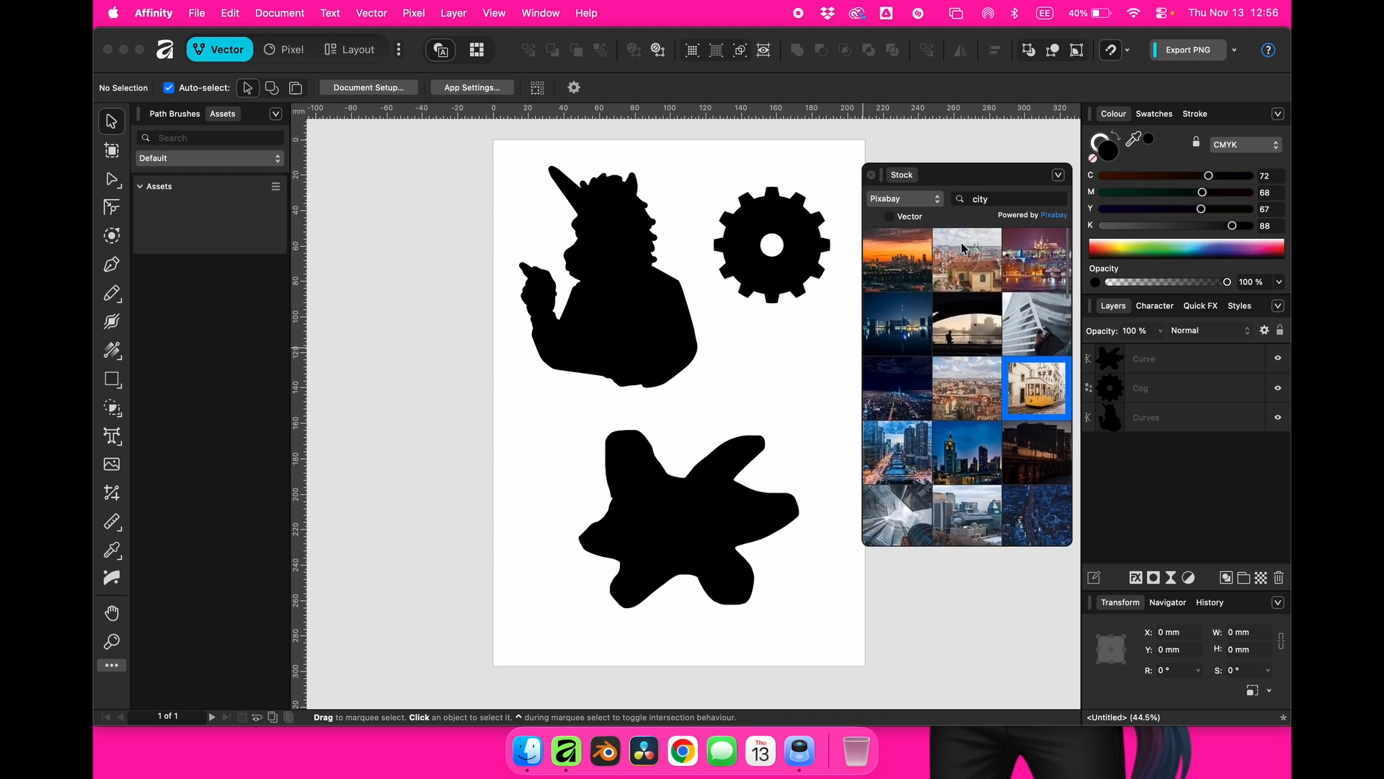
# Set the stock source to Pexels and search it for "rain forest".
pyautogui.click(940, 198)
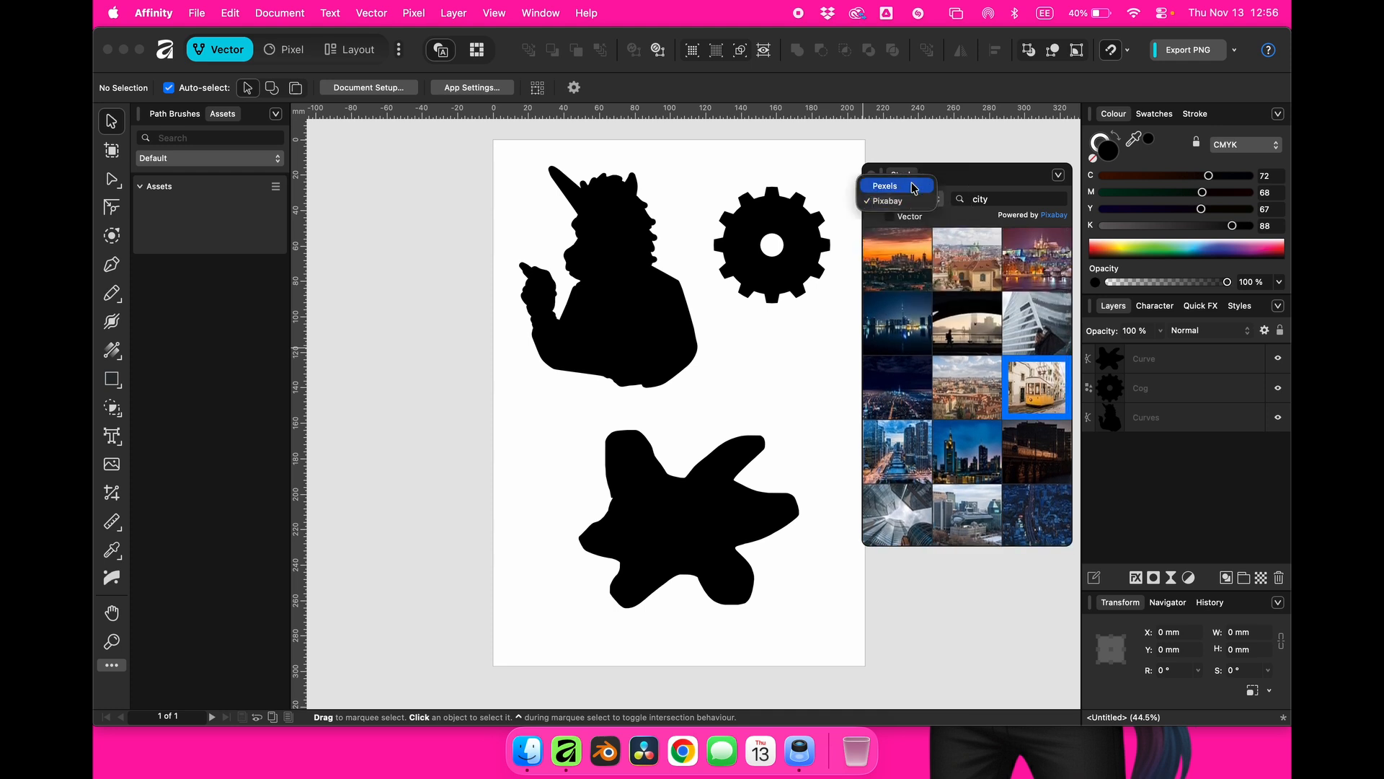
pyautogui.click(913, 188)
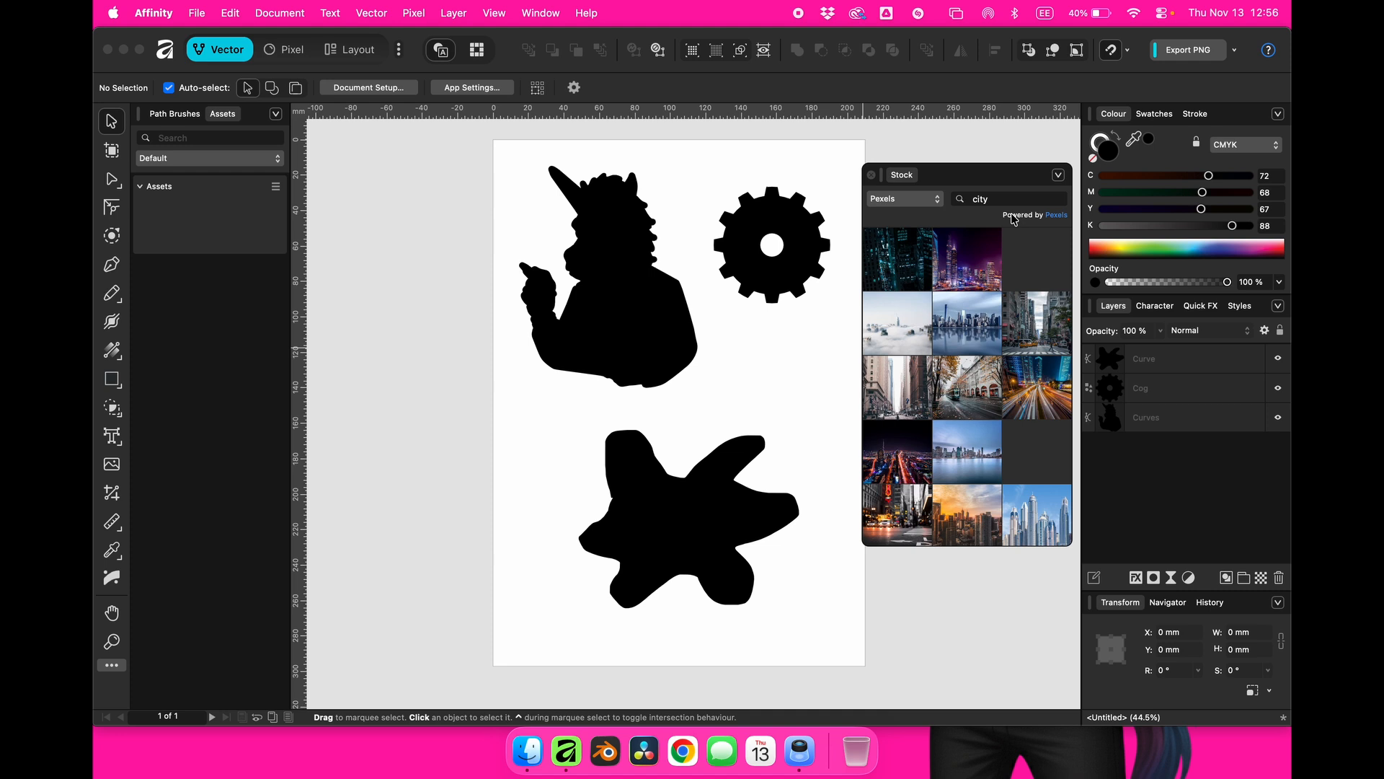
pyautogui.click(993, 198)
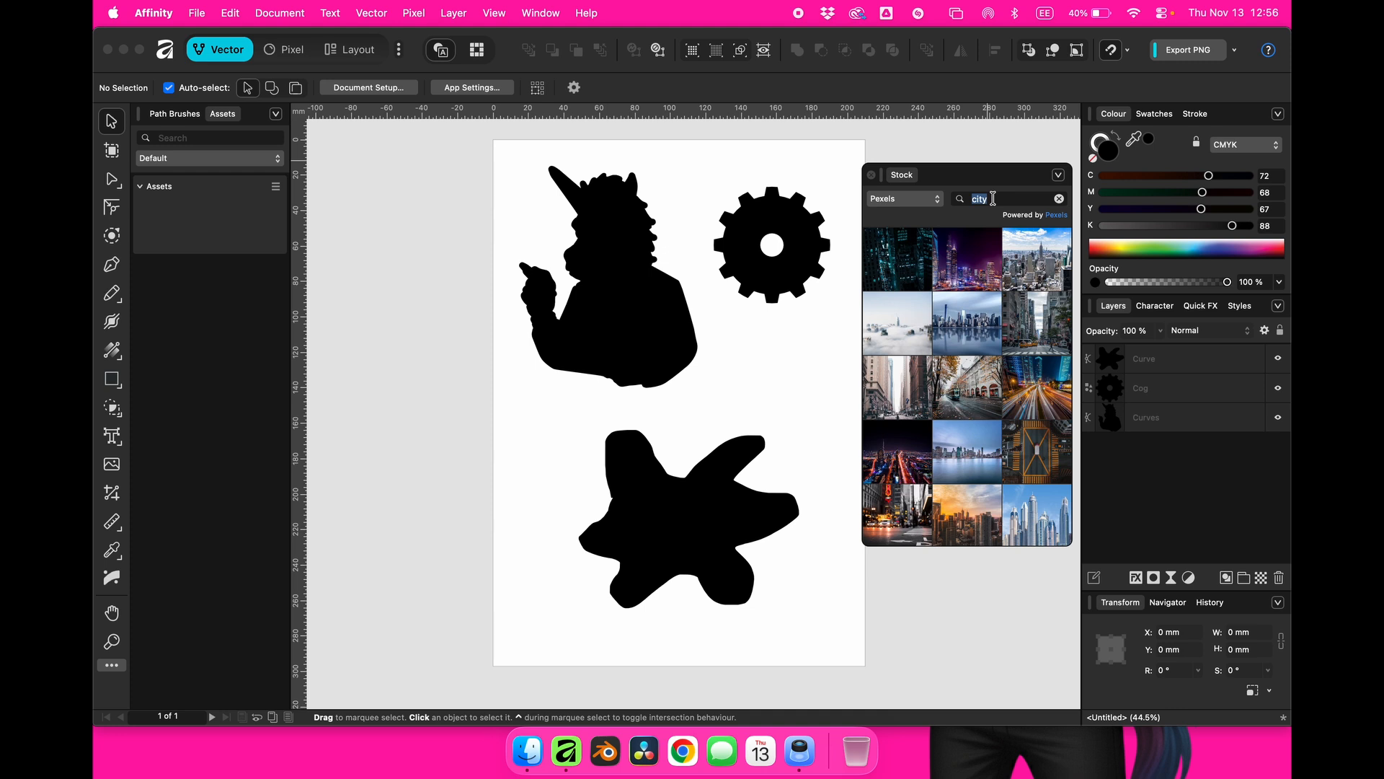
pyautogui.write('rain fores')
pyautogui.press('Return')
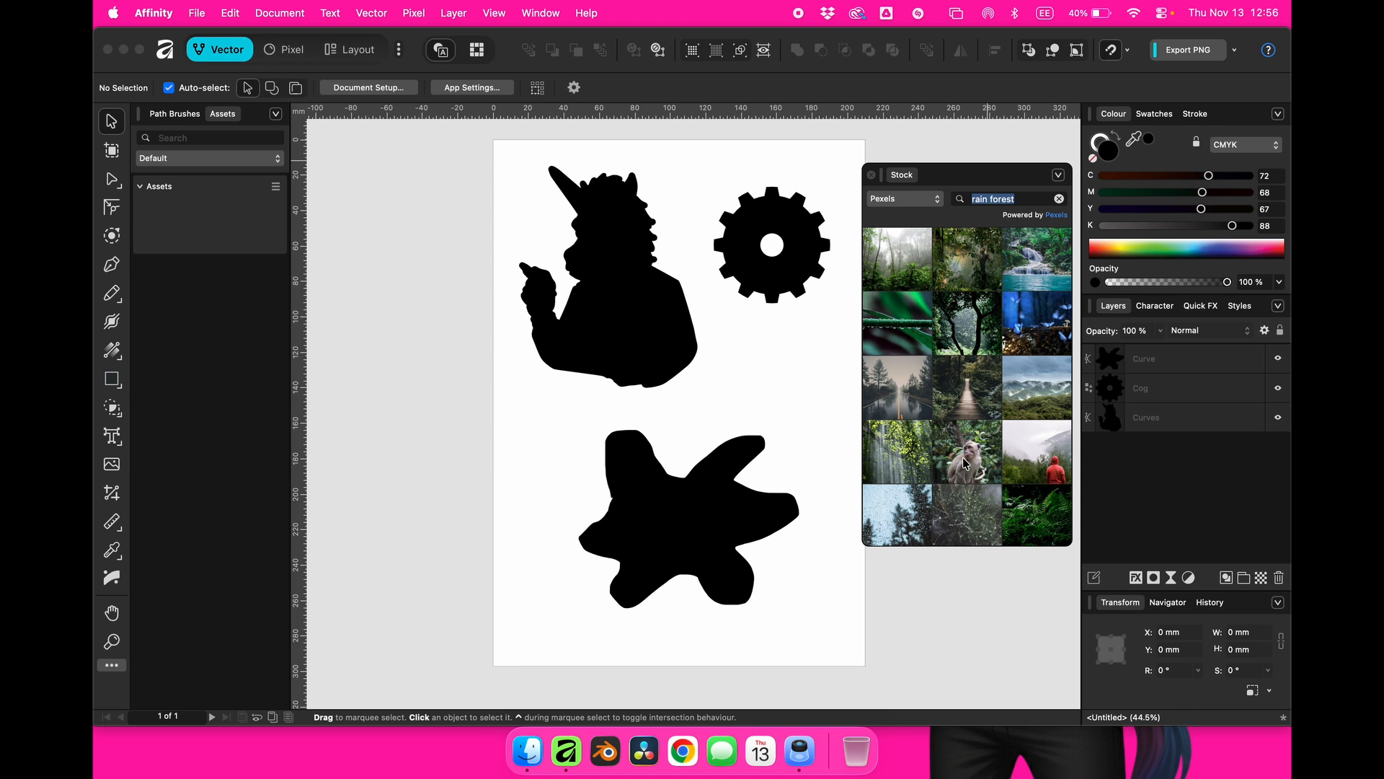
# Place the rain forest photo with two dark tree trunks on the page, accepting the stock disclaimer, and close the stock library.
pyautogui.moveTo(970, 335); pyautogui.dragTo(652, 330)
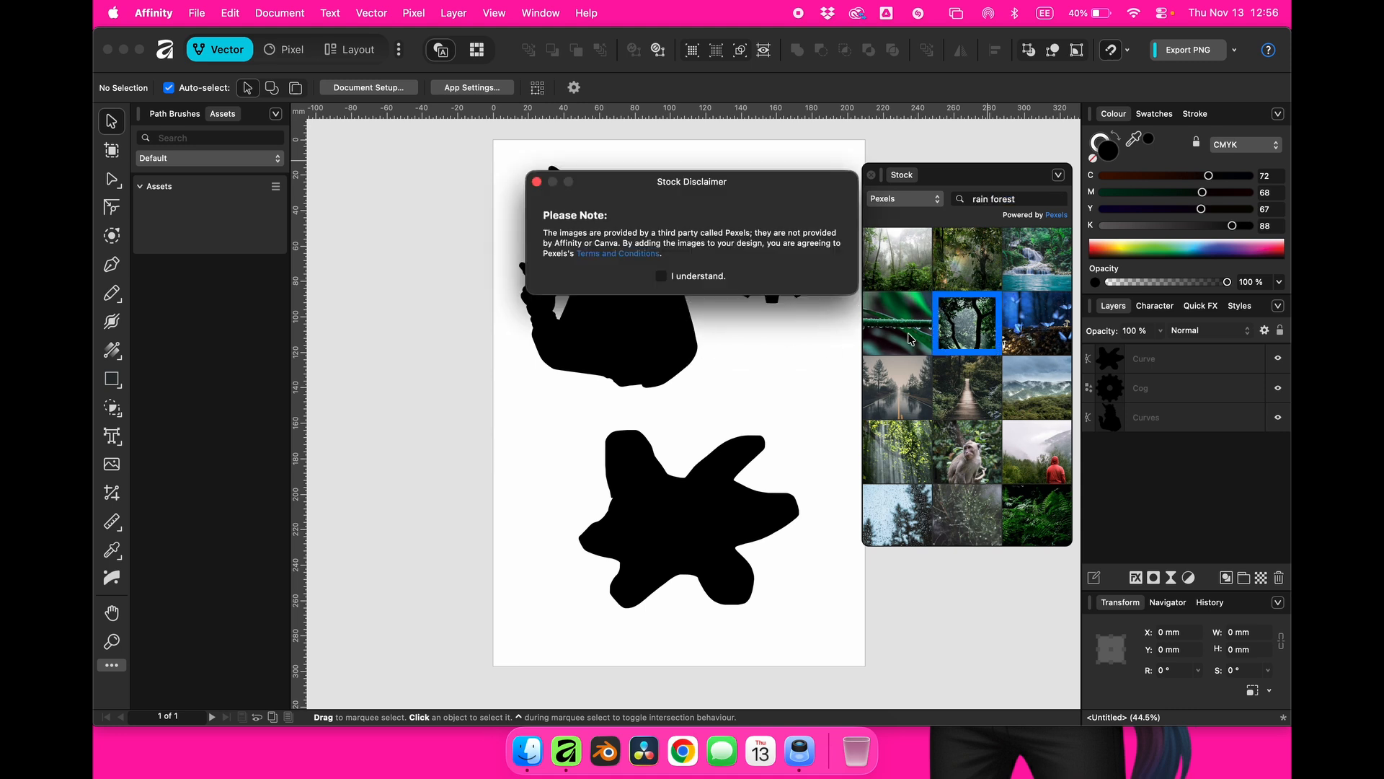
pyautogui.click(661, 276)
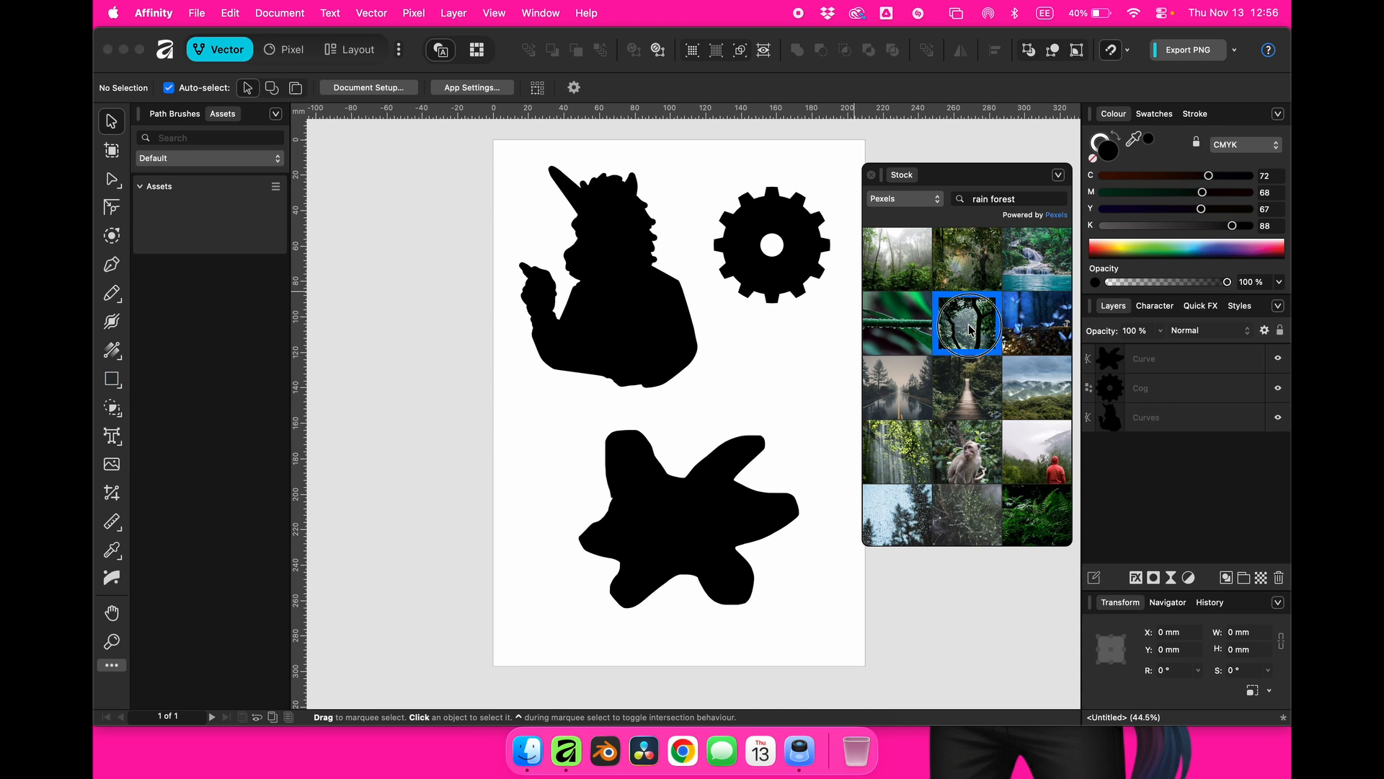
pyautogui.moveTo(970, 330); pyautogui.dragTo(634, 292)
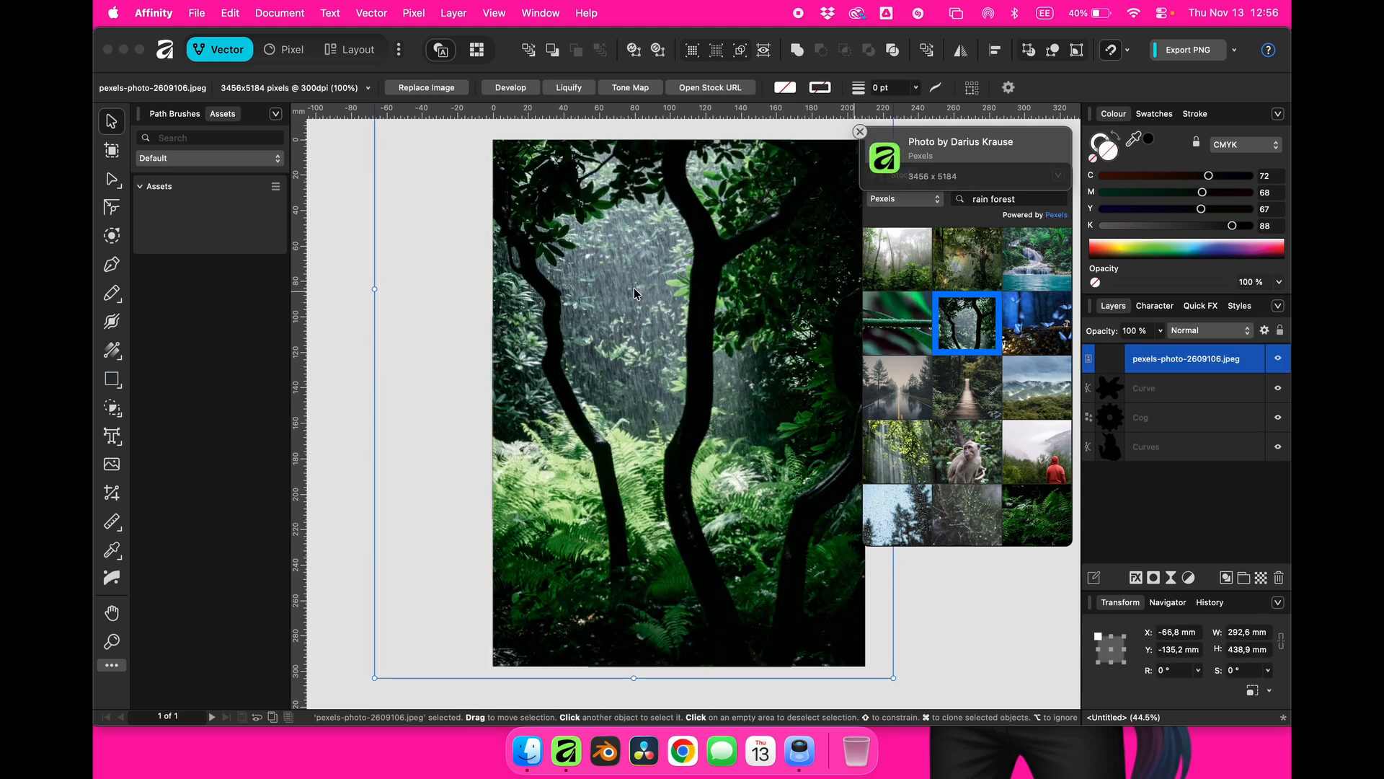
pyautogui.click(860, 132)
pyautogui.moveTo(953, 179); pyautogui.dragTo(991, 179)
pyautogui.click(907, 175)
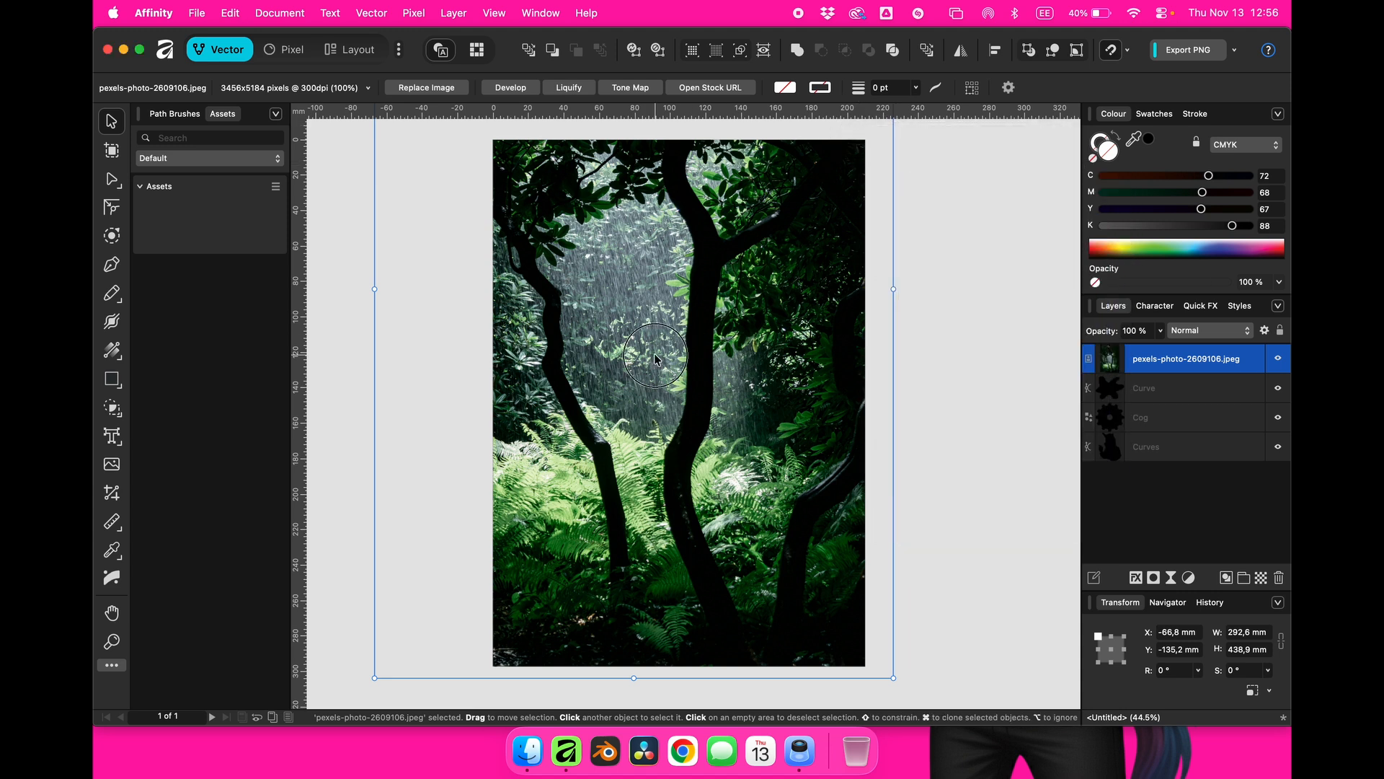
# Scale the forest photo down to about 81.5 × 122.2 mm and move it over the page's left edge.
pyautogui.moveTo(648, 339); pyautogui.dragTo(671, 353)
pyautogui.moveTo(915, 303); pyautogui.dragTo(652, 300)
pyautogui.moveTo(557, 355); pyautogui.dragTo(695, 409)
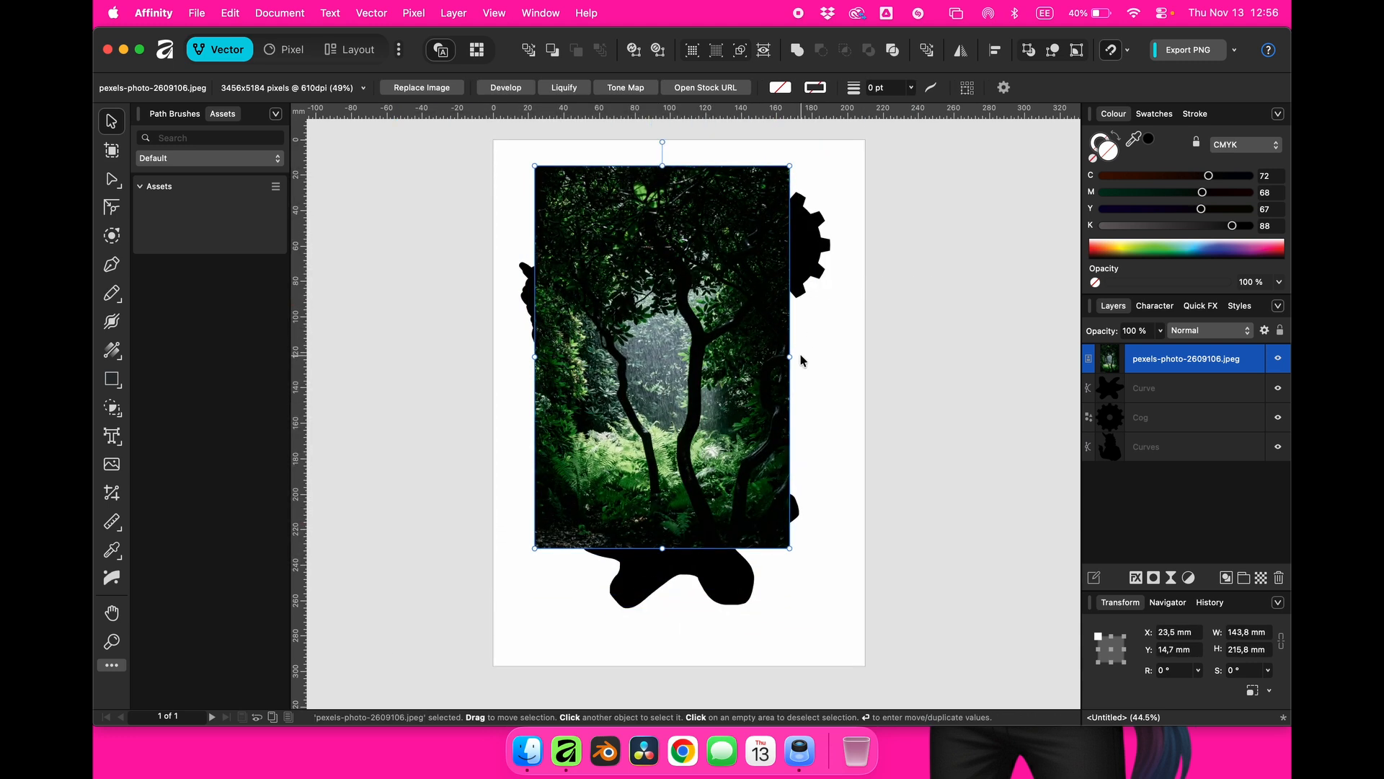
pyautogui.moveTo(791, 356); pyautogui.dragTo(679, 356)
pyautogui.moveTo(607, 387); pyautogui.dragTo(525, 404)
# Duplicate the forest photo so that one copy lies over each of the silhouette, the cog and the star.
pyautogui.click(636, 328)
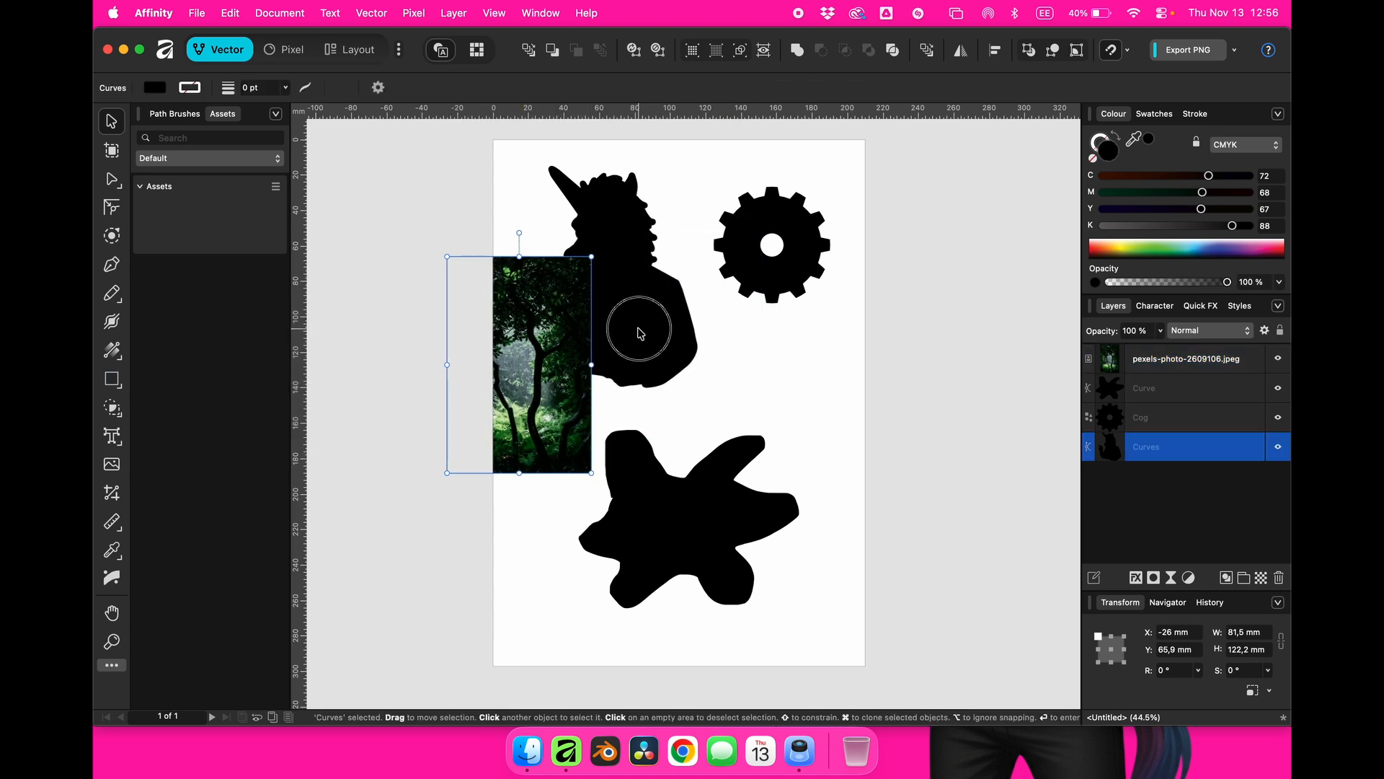
pyautogui.click(546, 462)
pyautogui.moveTo(545, 462)
pyautogui.mouseDown()
pyautogui.moveTo(604, 393)
pyautogui.moveTo(834, 365)
pyautogui.moveTo(819, 370)
pyautogui.moveTo(850, 586)
pyautogui.moveTo(801, 625)
pyautogui.mouseUp()
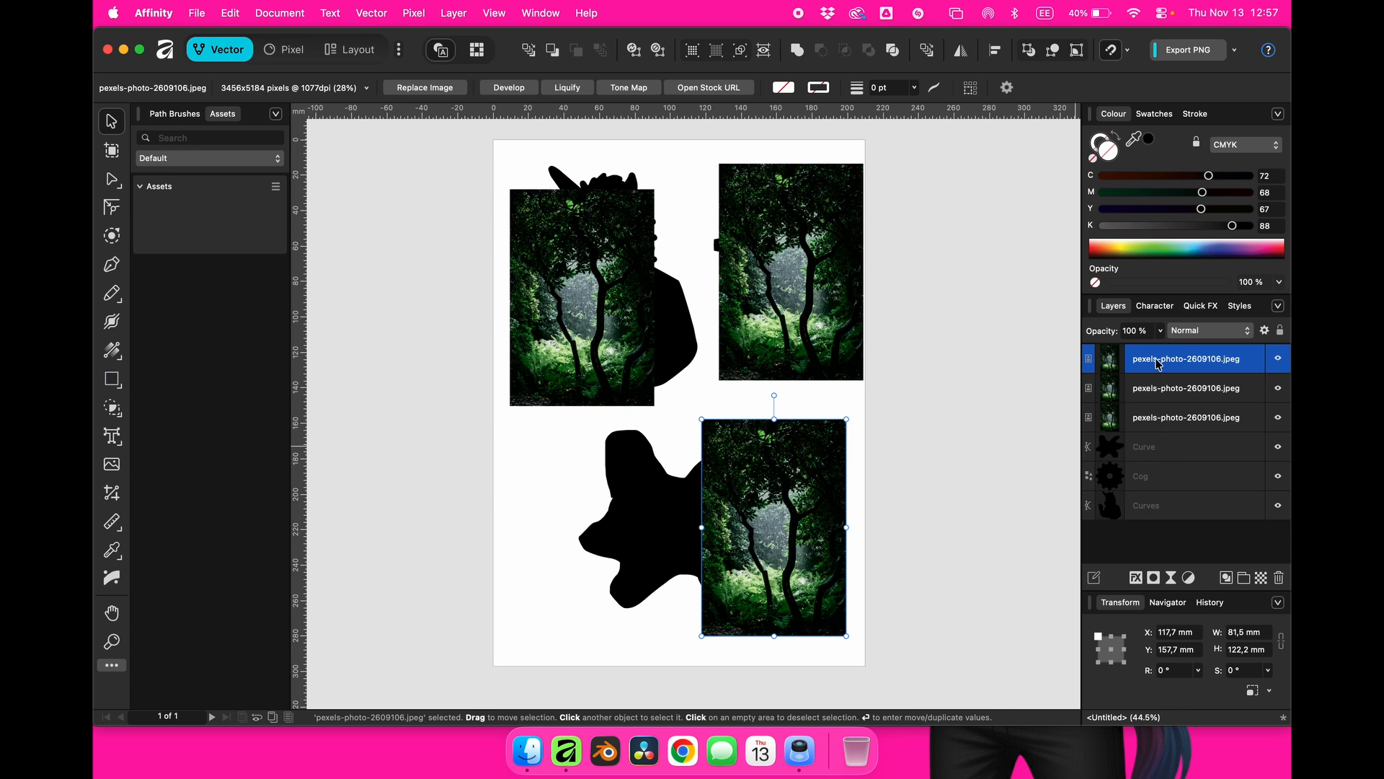
# Clip the top photo inside the star curve and enlarge it to about 132 × 199 mm to fill the shape.
pyautogui.moveTo(1158, 363); pyautogui.dragTo(1170, 452)
pyautogui.moveTo(759, 524); pyautogui.dragTo(639, 525)
pyautogui.moveTo(726, 529); pyautogui.dragTo(798, 526)
pyautogui.moveTo(718, 555); pyautogui.dragTo(708, 540)
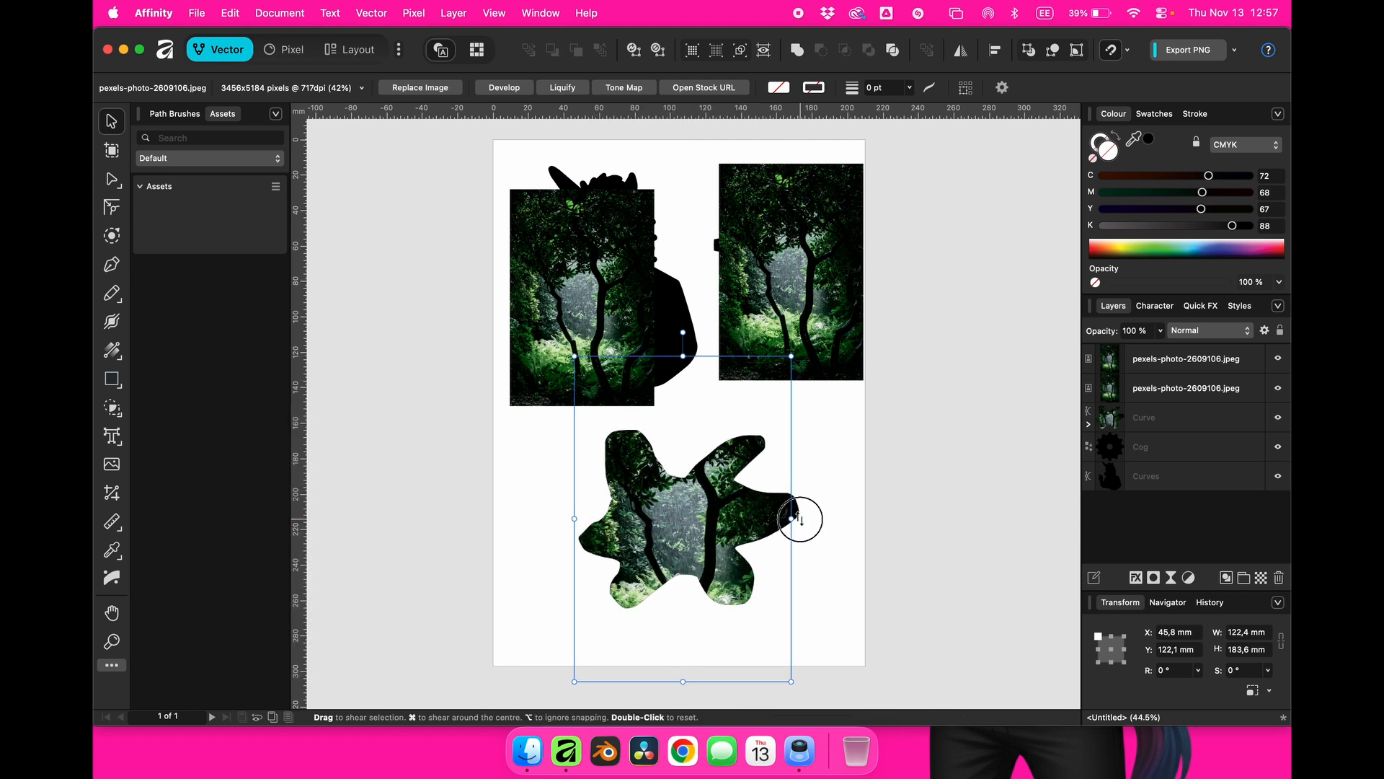
pyautogui.moveTo(792, 518); pyautogui.dragTo(809, 512)
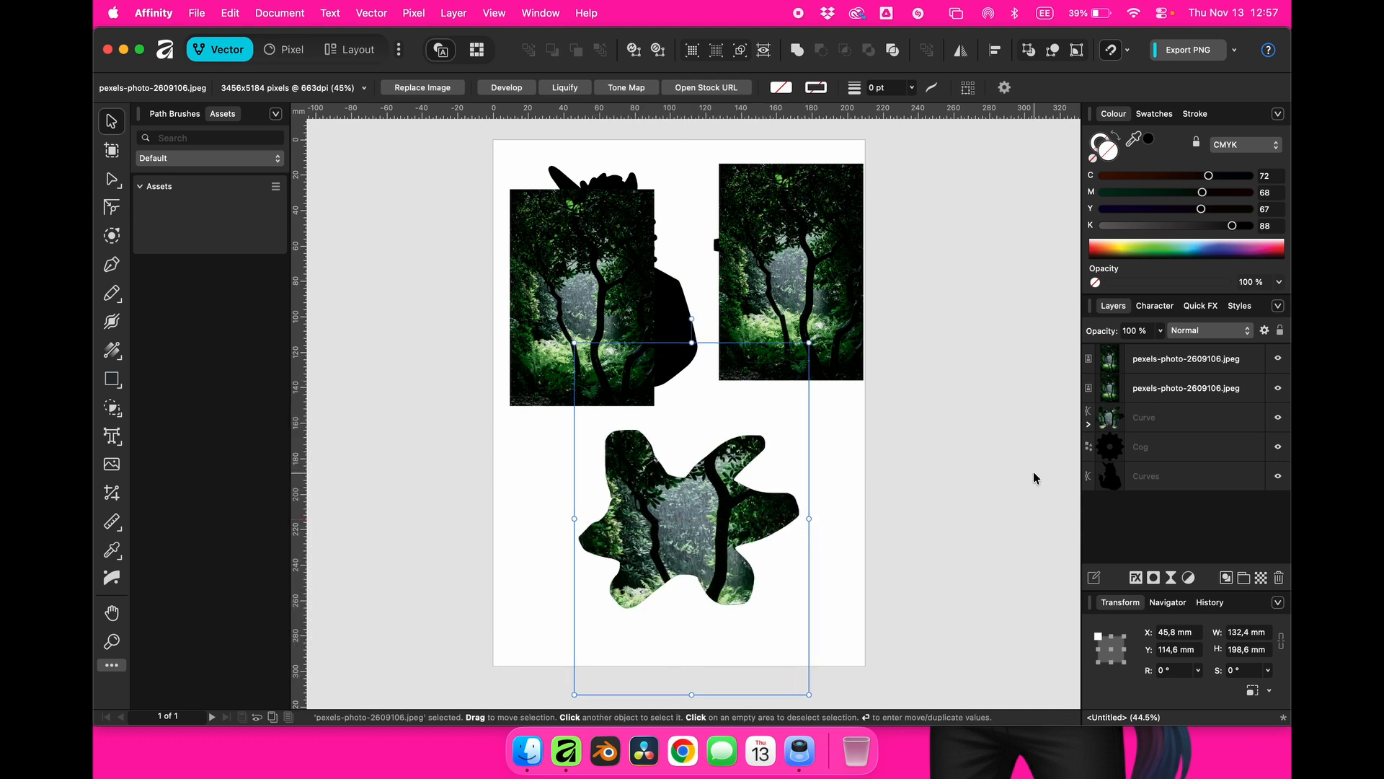
pyautogui.click(1163, 390)
pyautogui.moveTo(1146, 393); pyautogui.dragTo(1167, 453)
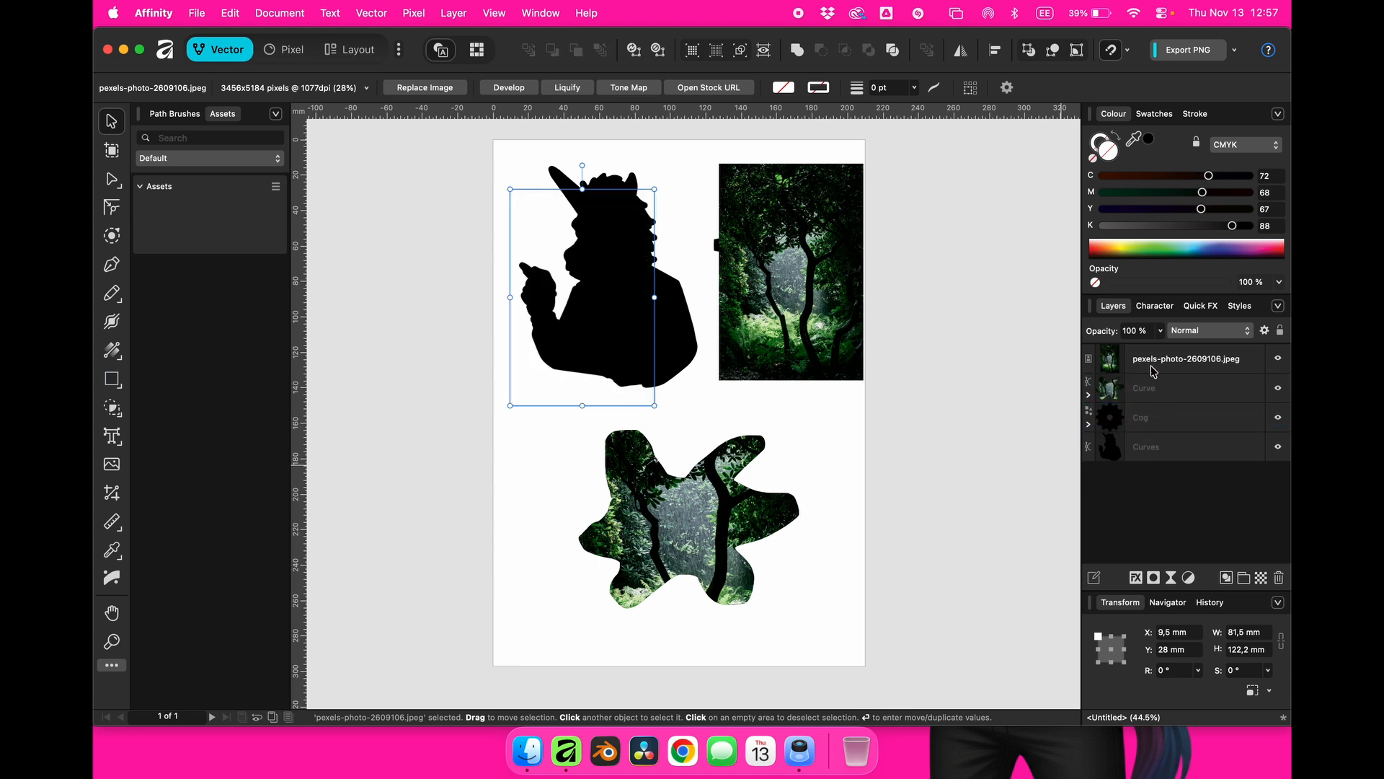
pyautogui.press('super+z')
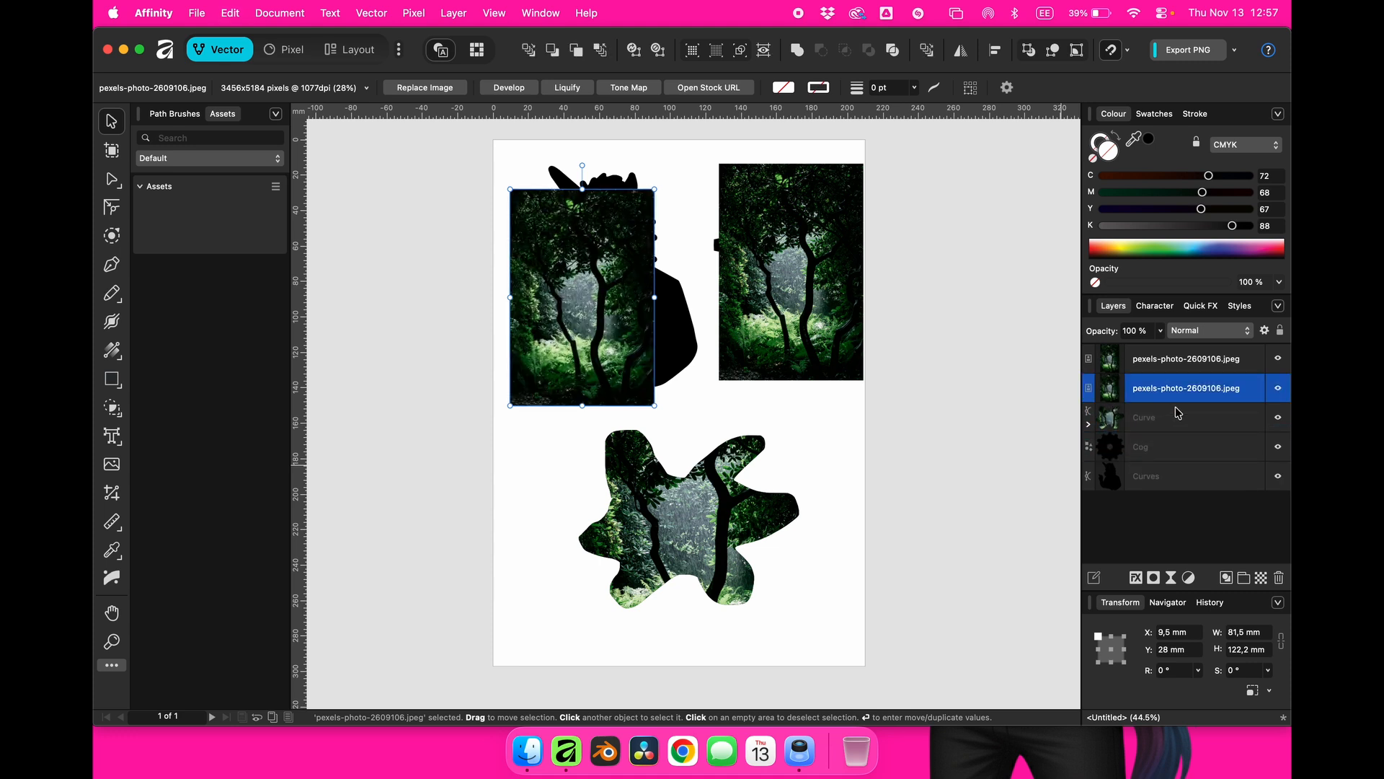
# Clip the remaining forest photos inside the silhouette and the cog, adjusting them to fill both shapes.
pyautogui.moveTo(1146, 395); pyautogui.dragTo(1166, 461)
pyautogui.click(1148, 353)
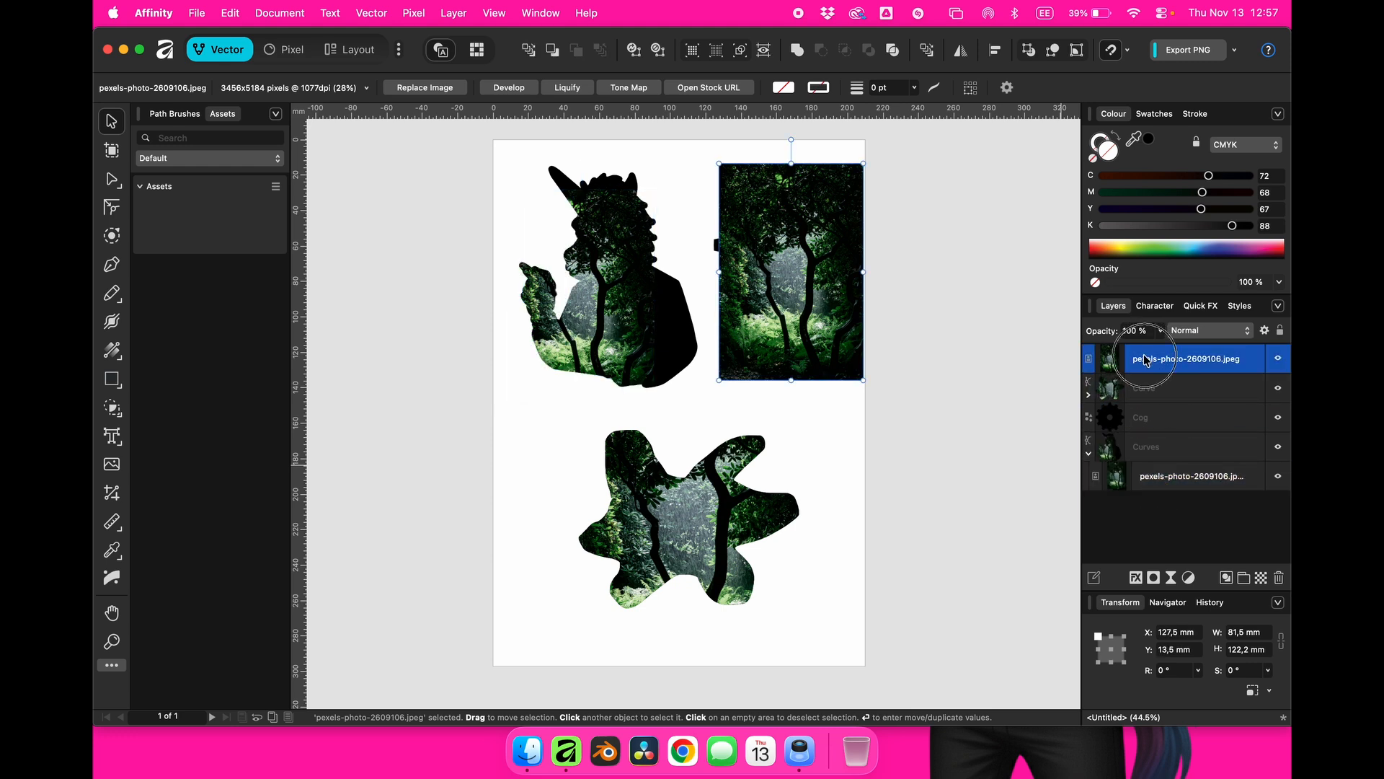
pyautogui.moveTo(1148, 356); pyautogui.dragTo(1155, 423)
pyautogui.moveTo(599, 298); pyautogui.dragTo(721, 256)
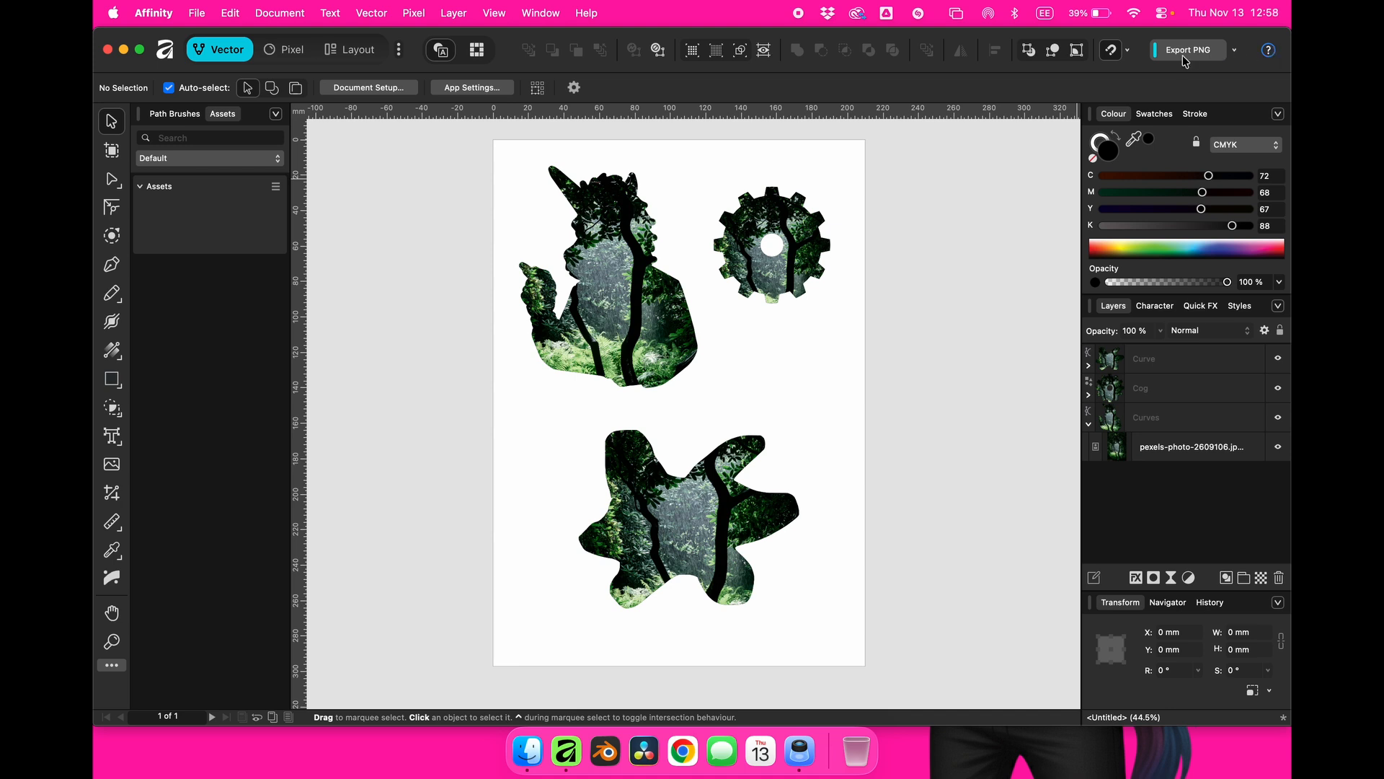
# Examine the quick export settings and the list of available export formats.
pyautogui.click(1237, 54)
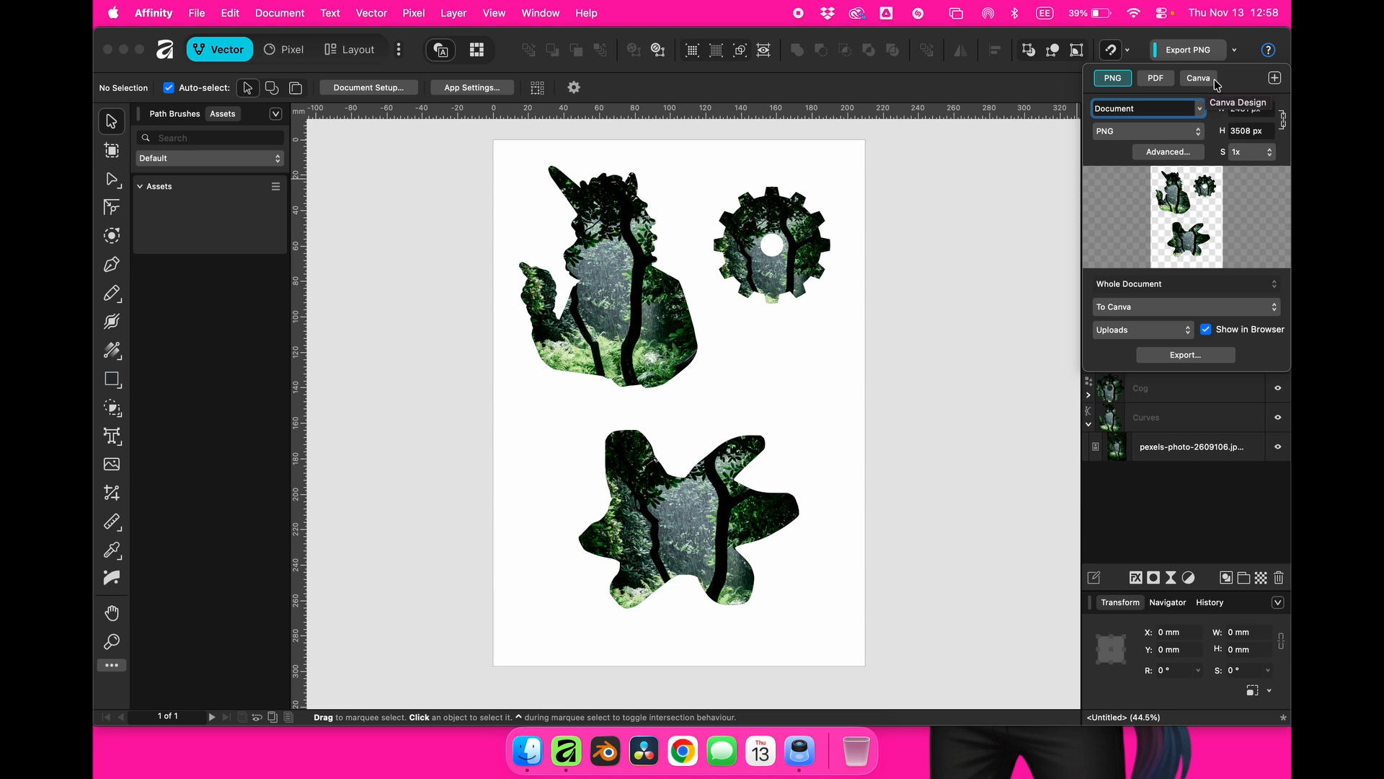
pyautogui.click(1275, 78)
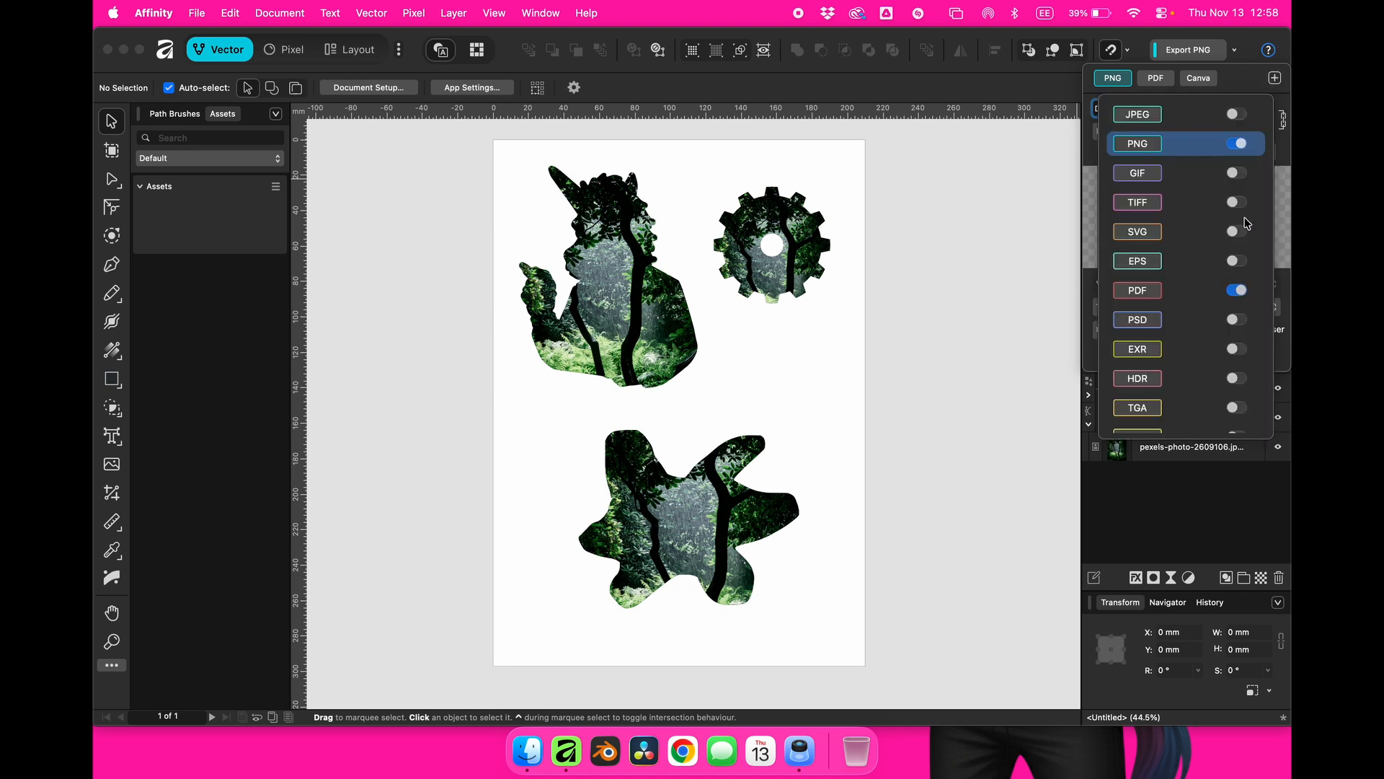
pyautogui.scroll(-2, 1212, 294)
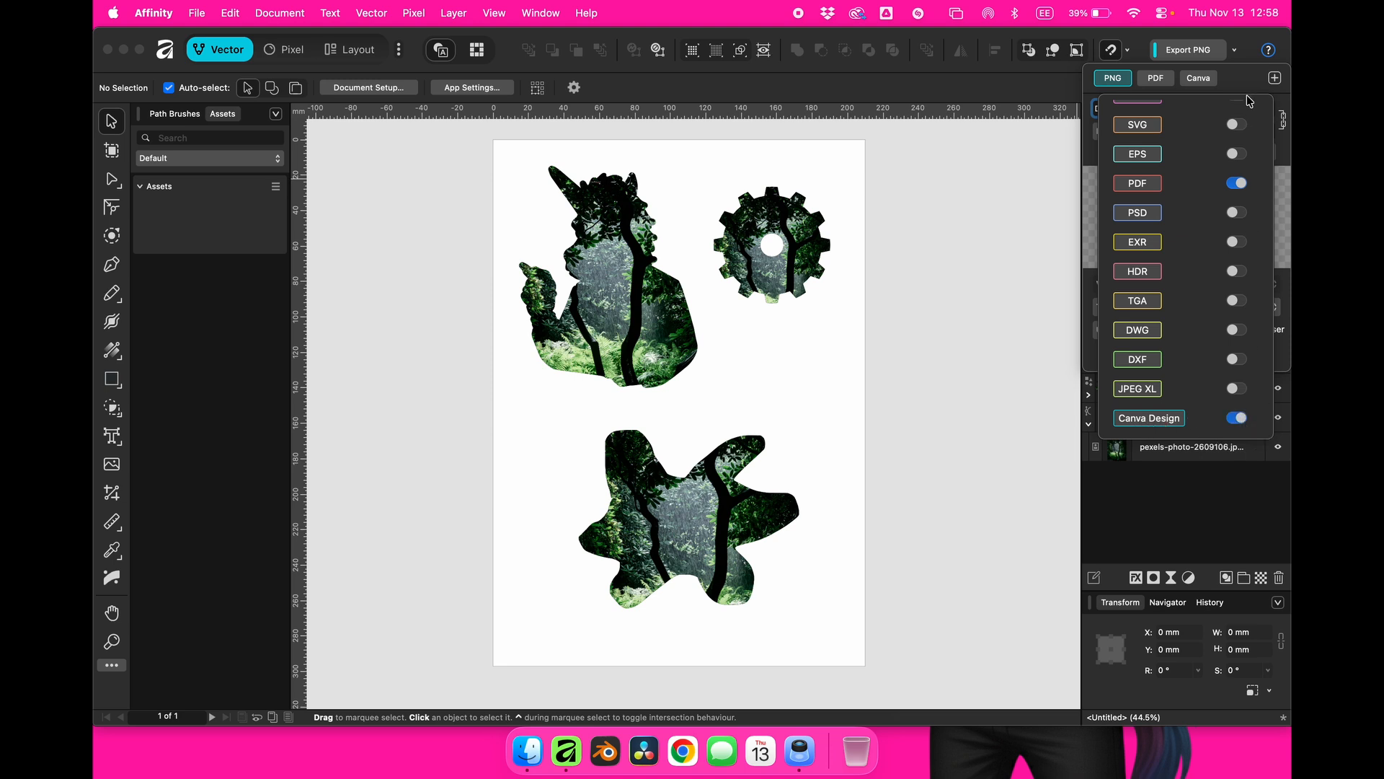
pyautogui.click(1246, 53)
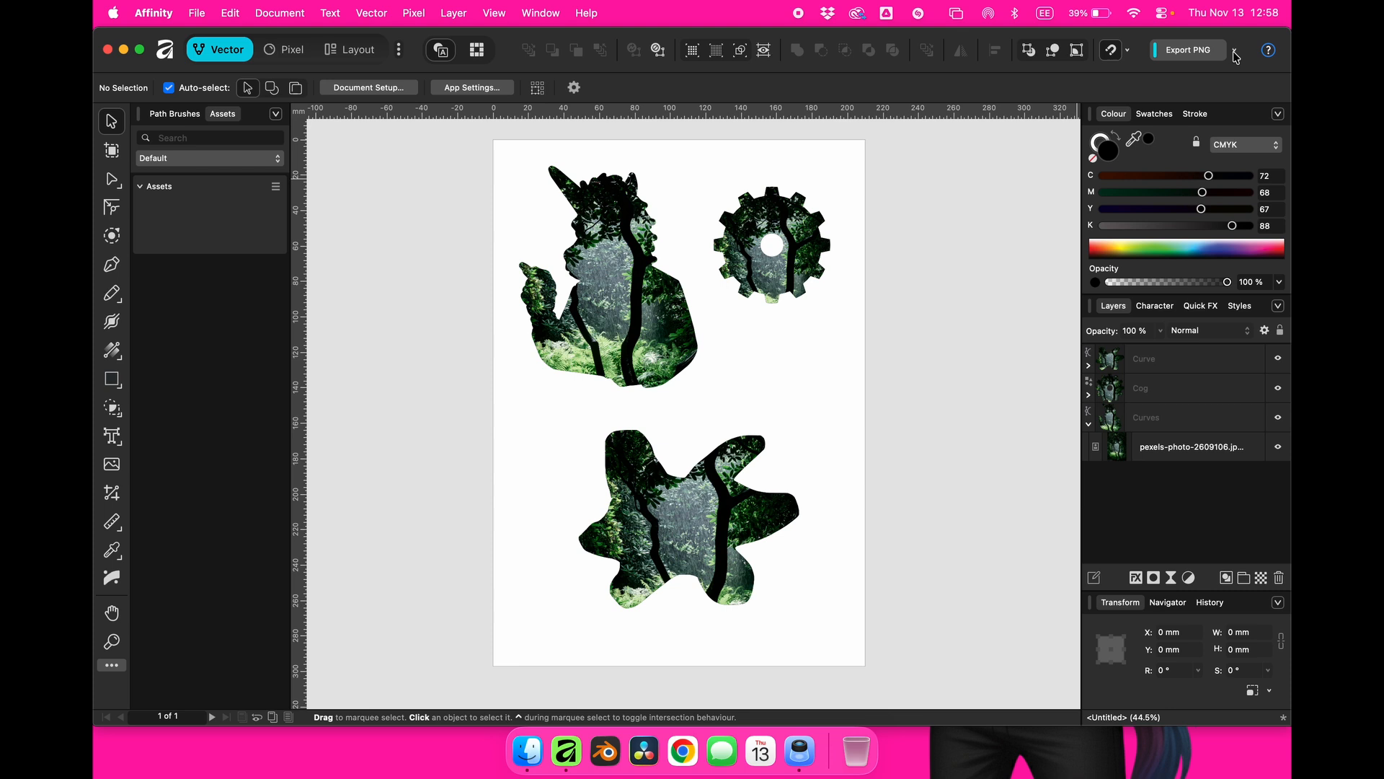
# Switch the quick export format to Canva Design and export the document to Canva.
pyautogui.click(1235, 51)
pyautogui.click(1199, 79)
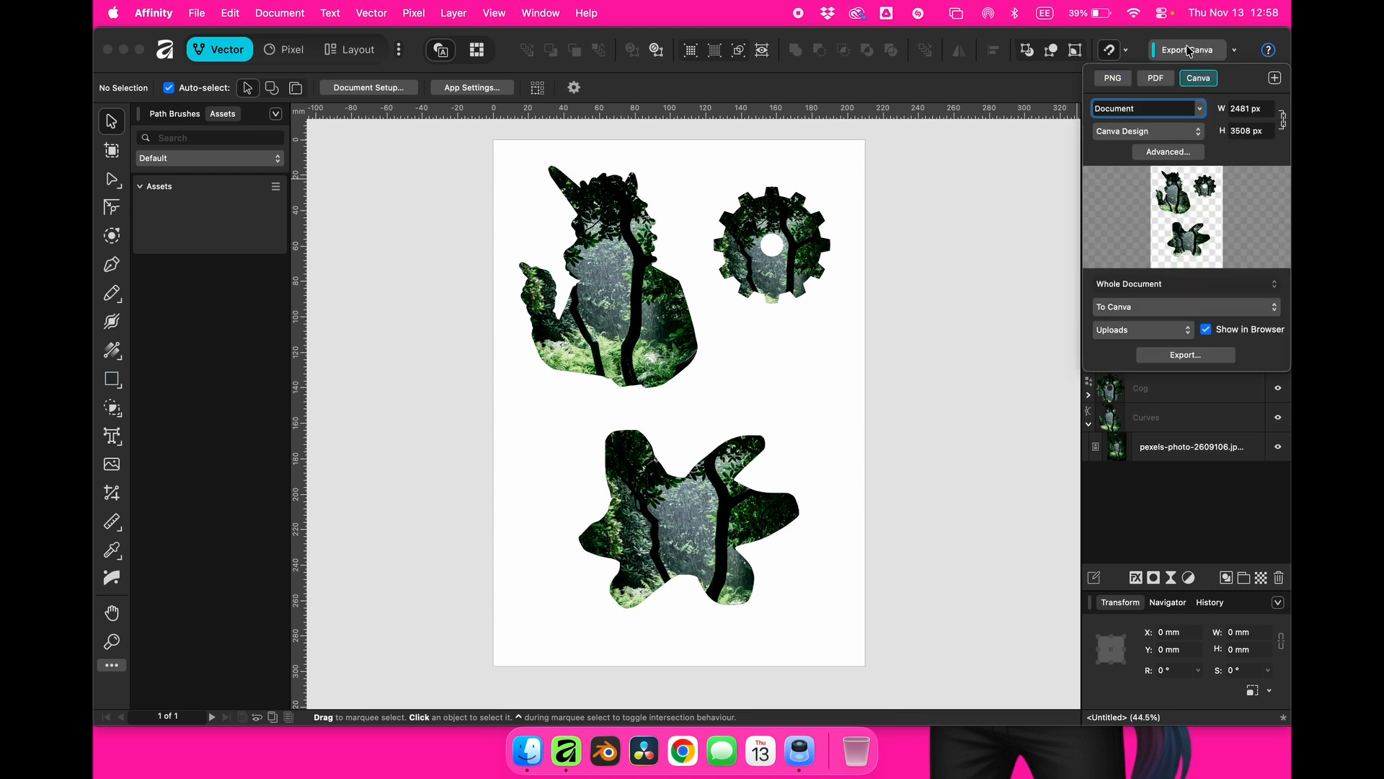
pyautogui.click(1187, 51)
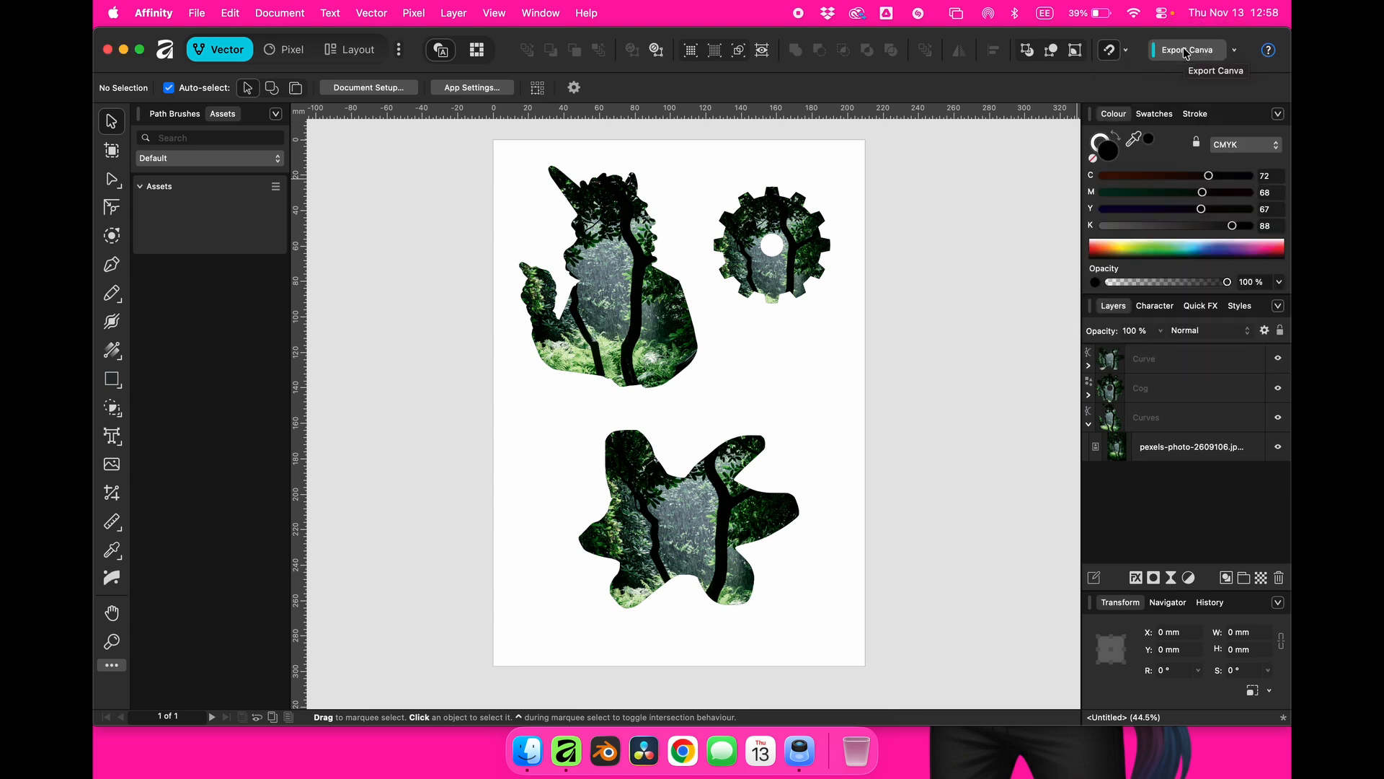
pyautogui.click(1175, 50)
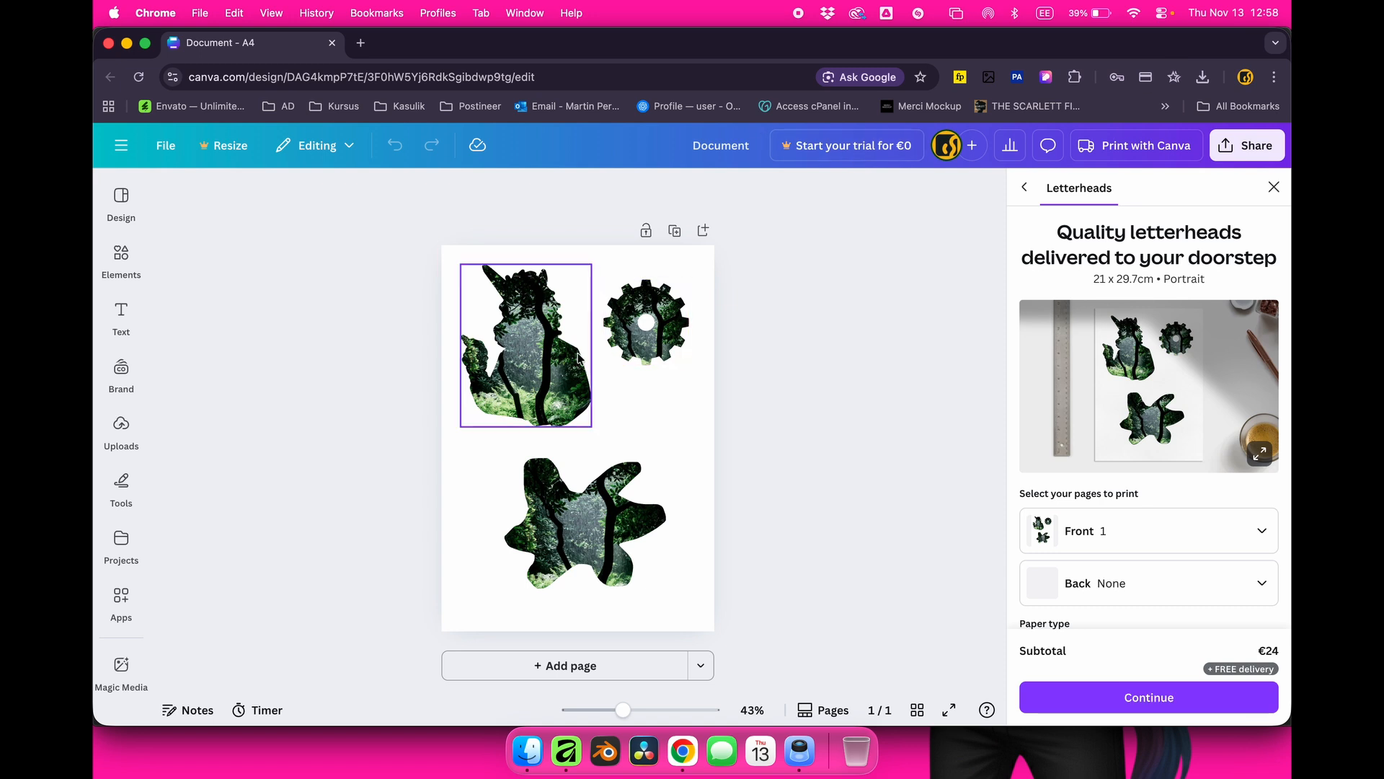
# Detach the forest photo from the silhouette frame in the Canva design and delete the photo.
pyautogui.click(581, 411)
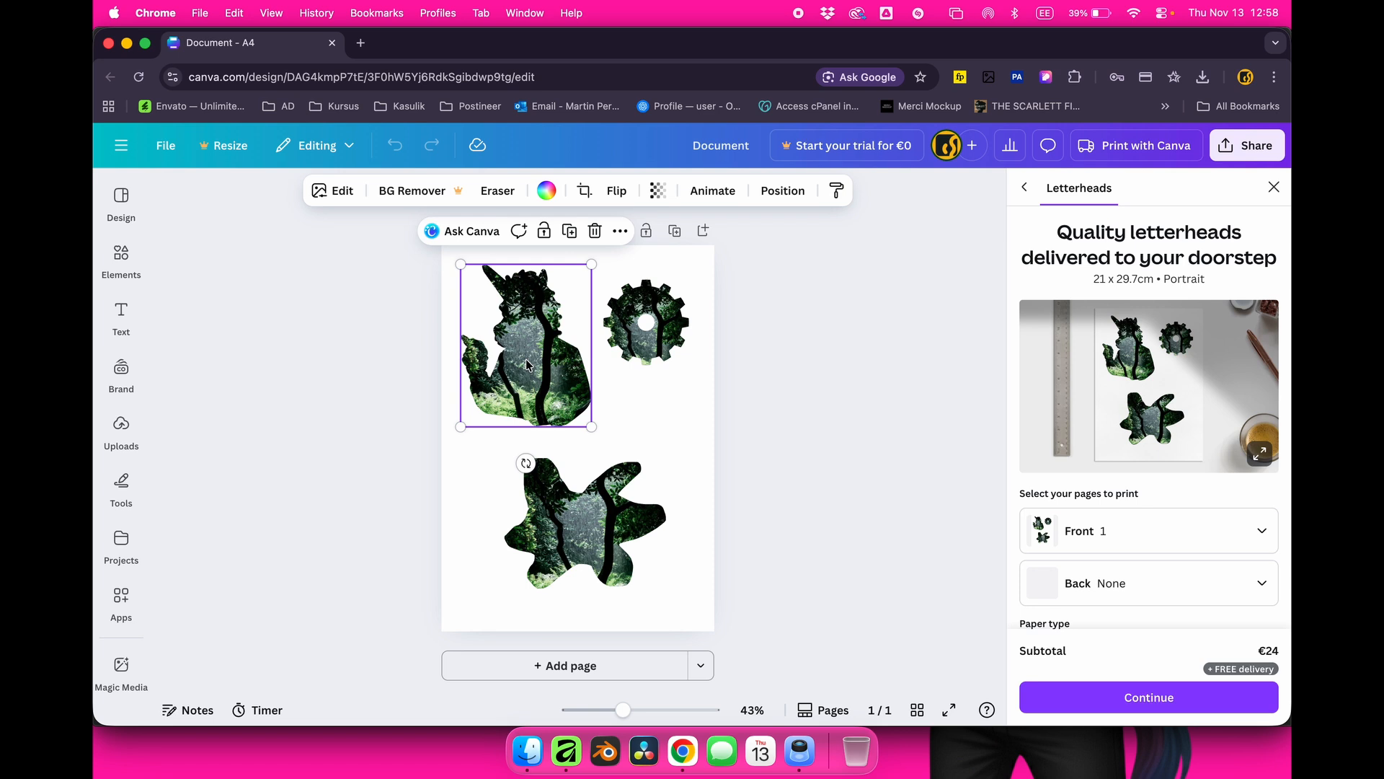
pyautogui.rightClick(526, 364)
pyautogui.click(597, 635)
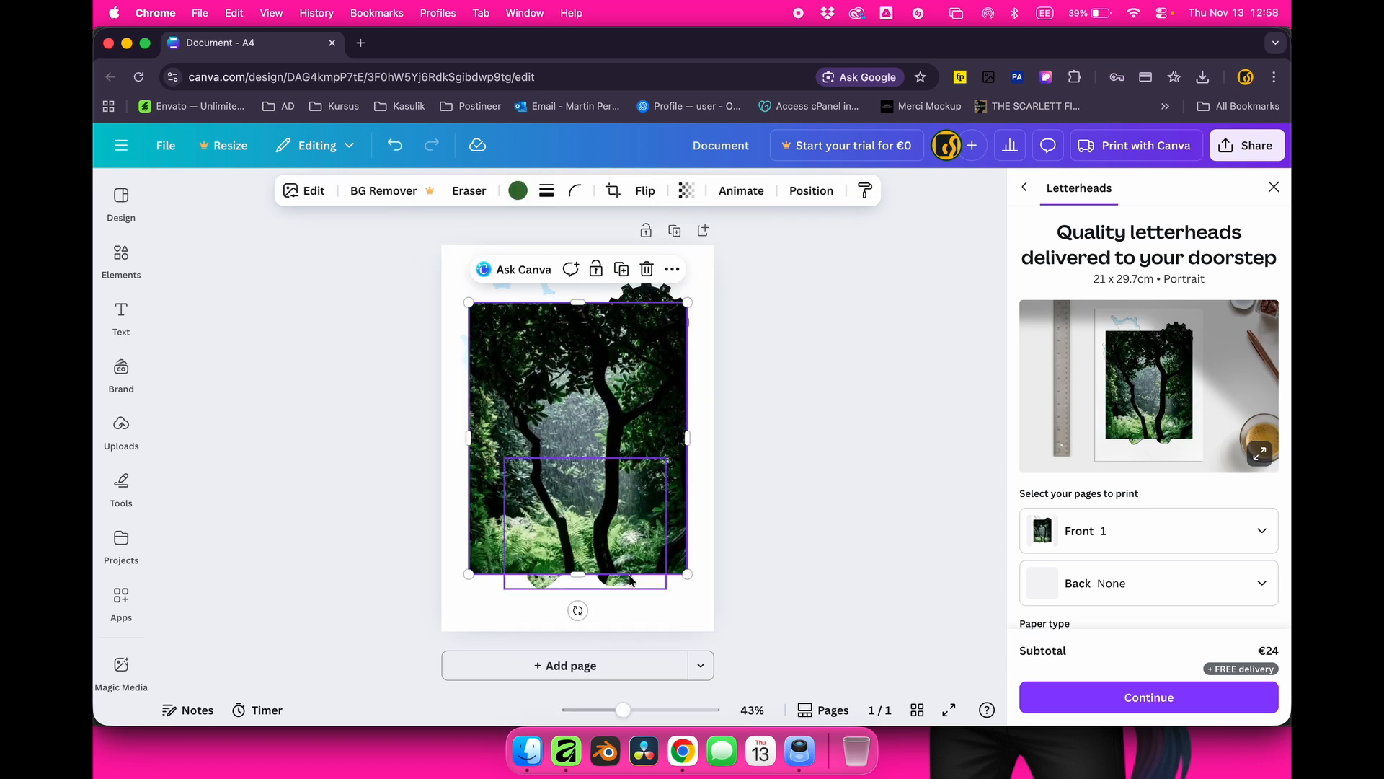
pyautogui.press('Delete')
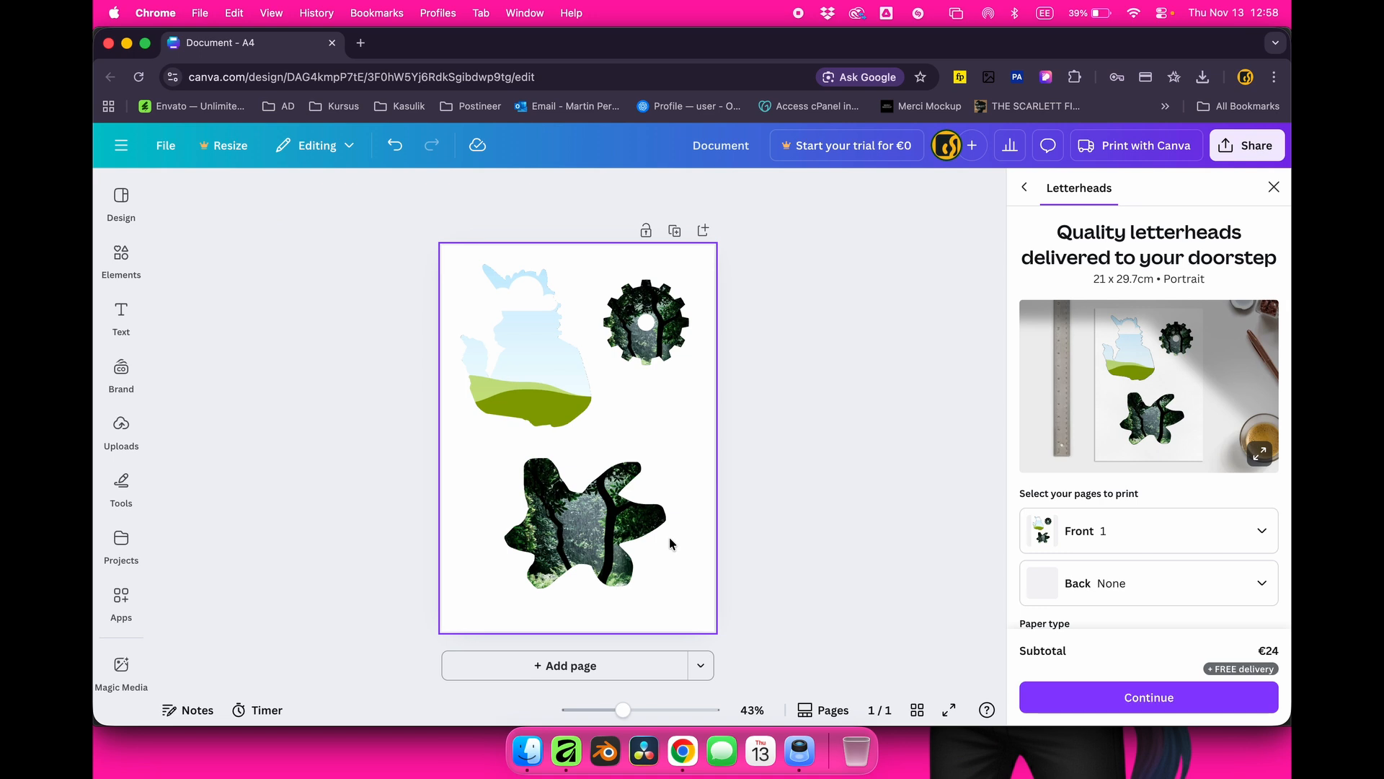
# Detach the forest photo from the cog frame and delete the photo.
pyautogui.click(649, 344)
pyautogui.rightClick(650, 346)
pyautogui.click(714, 641)
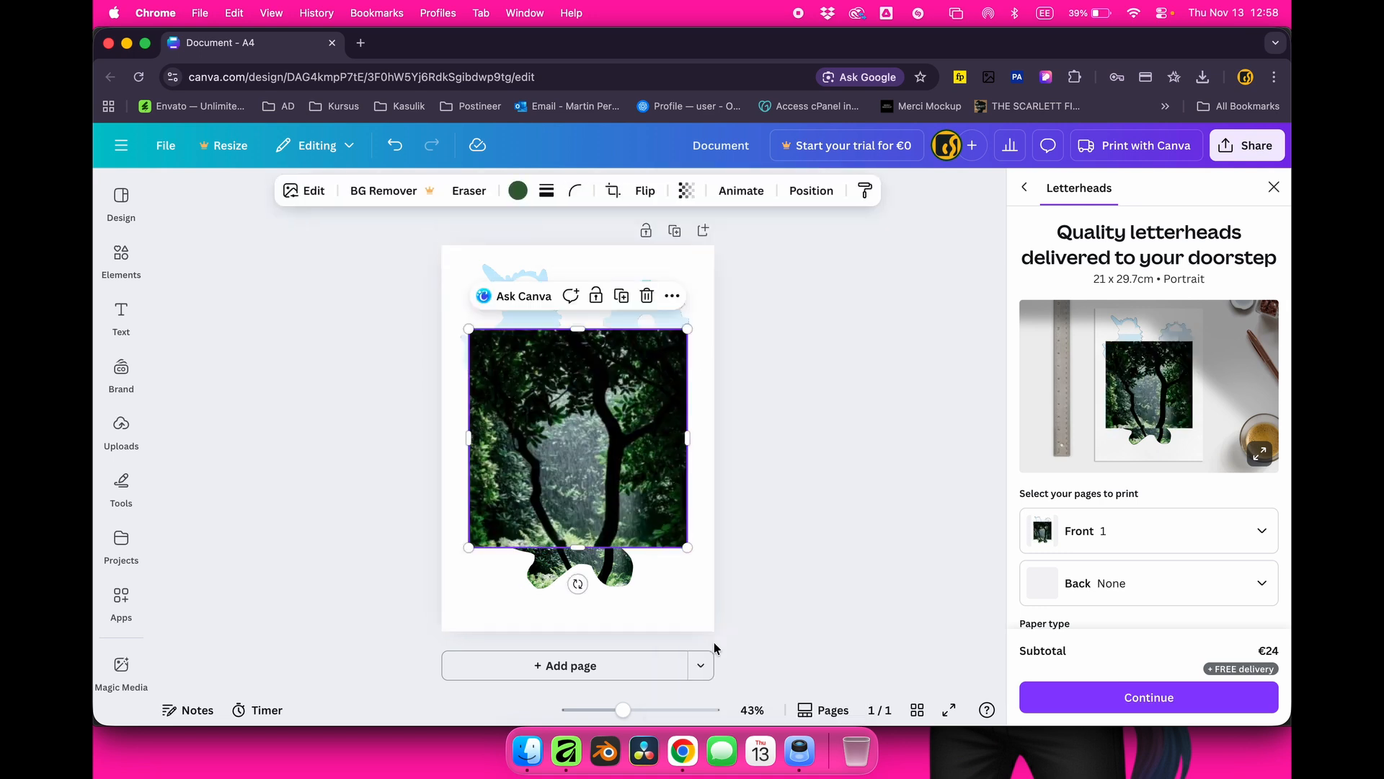
pyautogui.press('Delete')
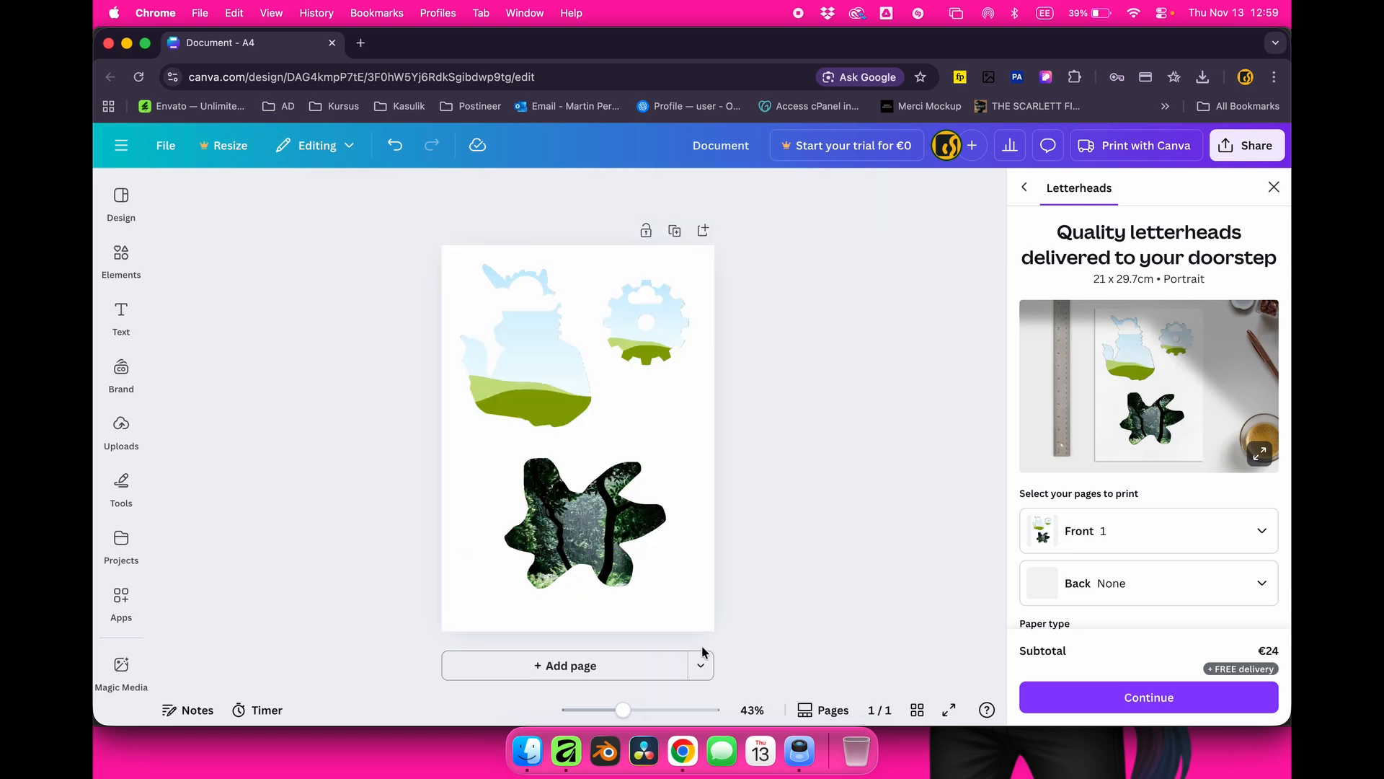
# Detach the forest photo from the star frame and delete the photo.
pyautogui.click(576, 505)
pyautogui.rightClick(578, 504)
pyautogui.click(649, 634)
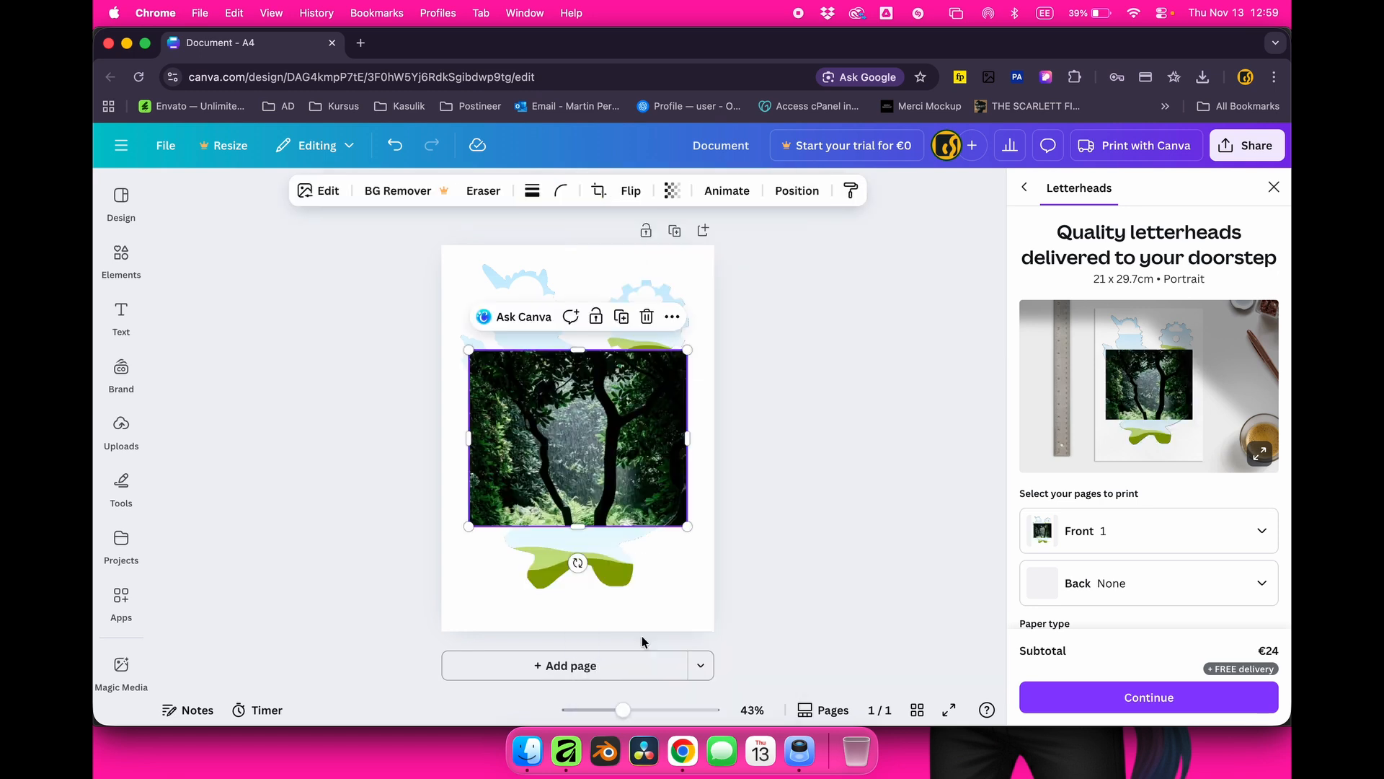
pyautogui.press('Delete')
# Move the empty star and silhouette frames aside and delete the black shapes lying behind them.
pyautogui.moveTo(554, 552); pyautogui.dragTo(510, 554)
pyautogui.click(646, 521)
pyautogui.moveTo(646, 522); pyautogui.dragTo(548, 368)
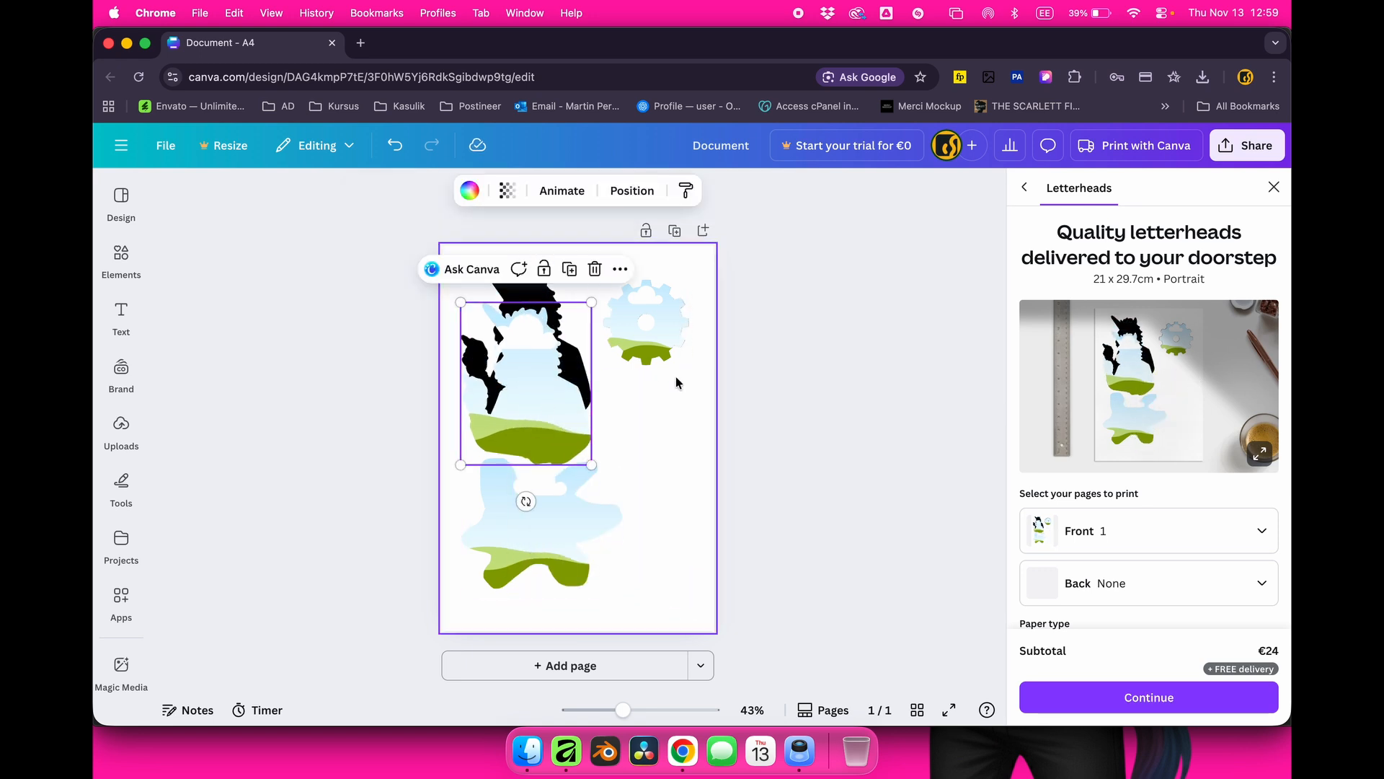
pyautogui.click(653, 445)
pyautogui.click(532, 289)
pyautogui.press('Delete')
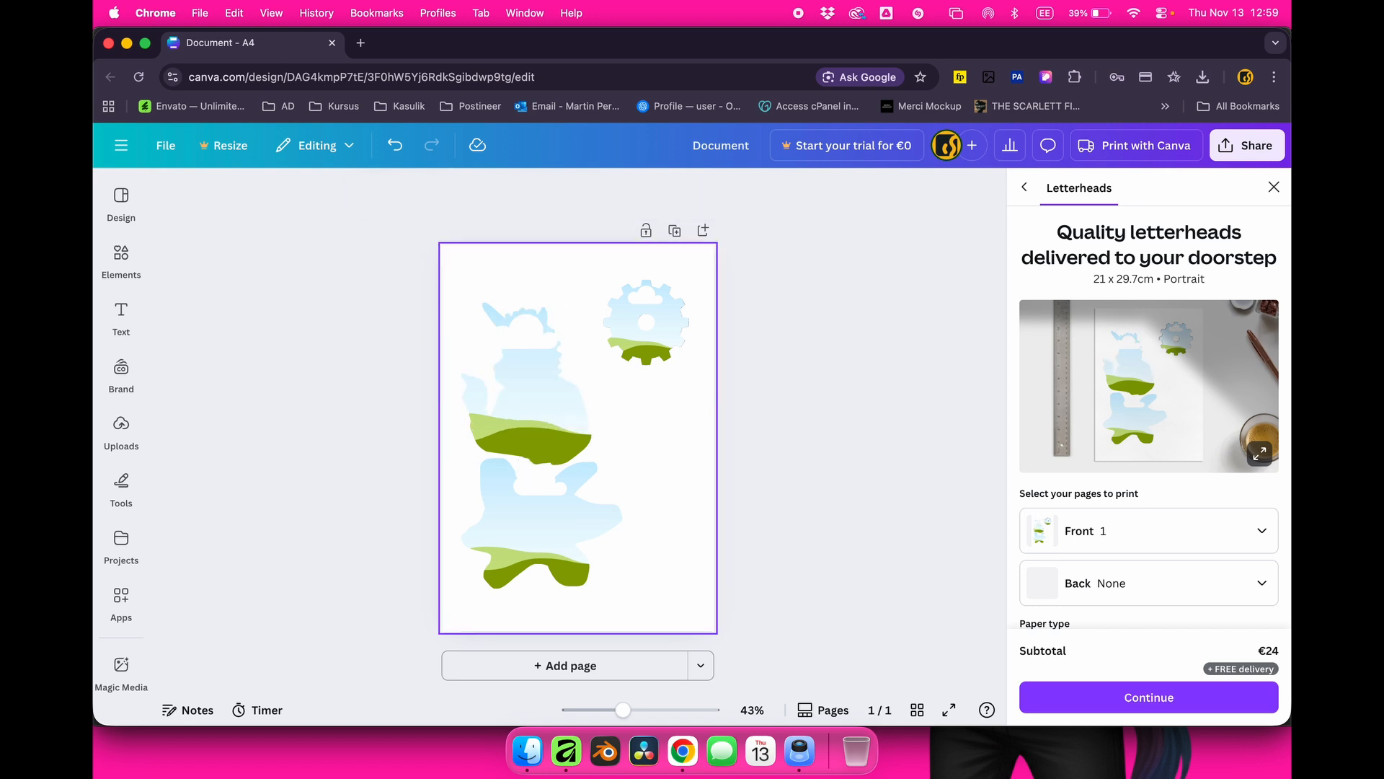
# Move the empty cog frame down and delete the black cog behind it.
pyautogui.moveTo(640, 351); pyautogui.dragTo(640, 413)
pyautogui.click(646, 280)
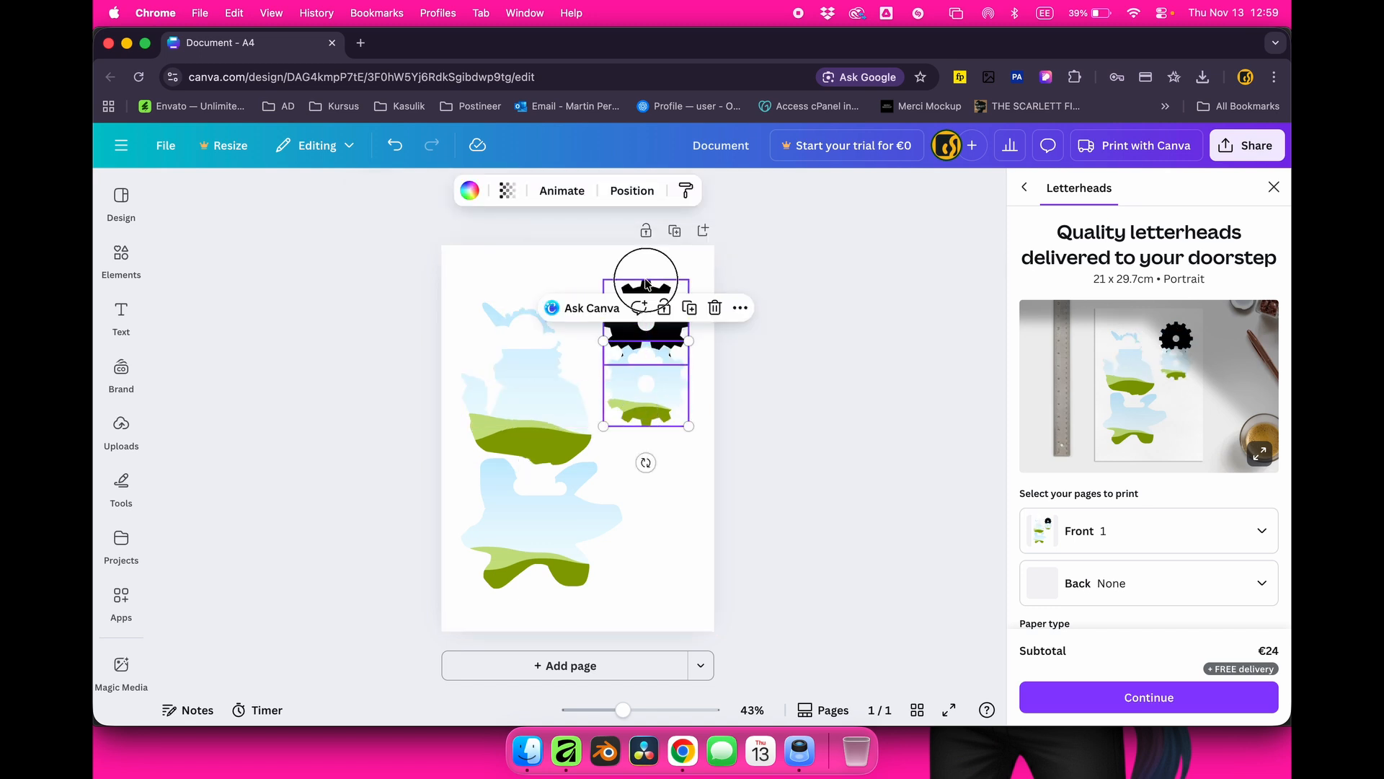
pyautogui.press('Delete')
# Reposition the frames on the page, with the silhouette and cog side by side and the star centred below.
pyautogui.moveTo(526, 426); pyautogui.dragTo(525, 383)
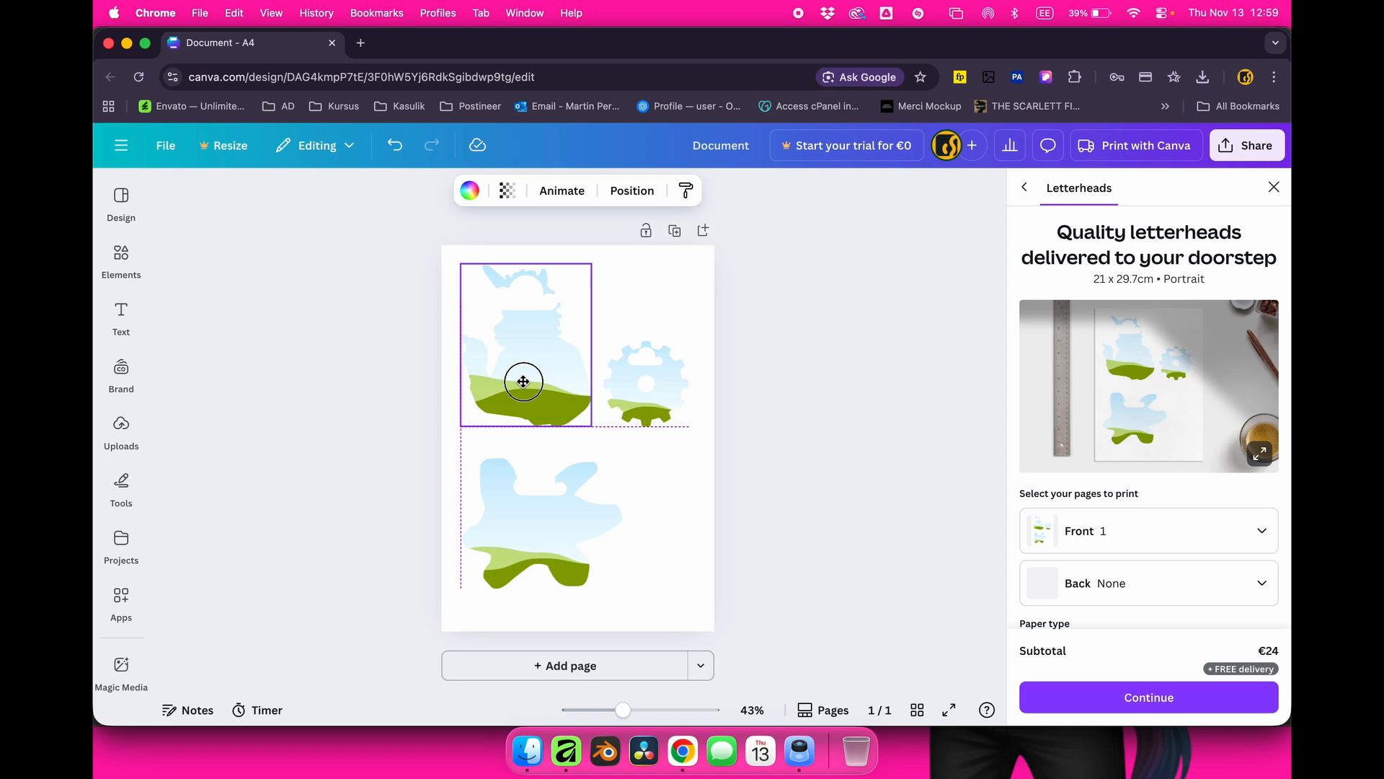
pyautogui.moveTo(647, 405); pyautogui.dragTo(646, 367)
pyautogui.moveTo(547, 559); pyautogui.dragTo(596, 541)
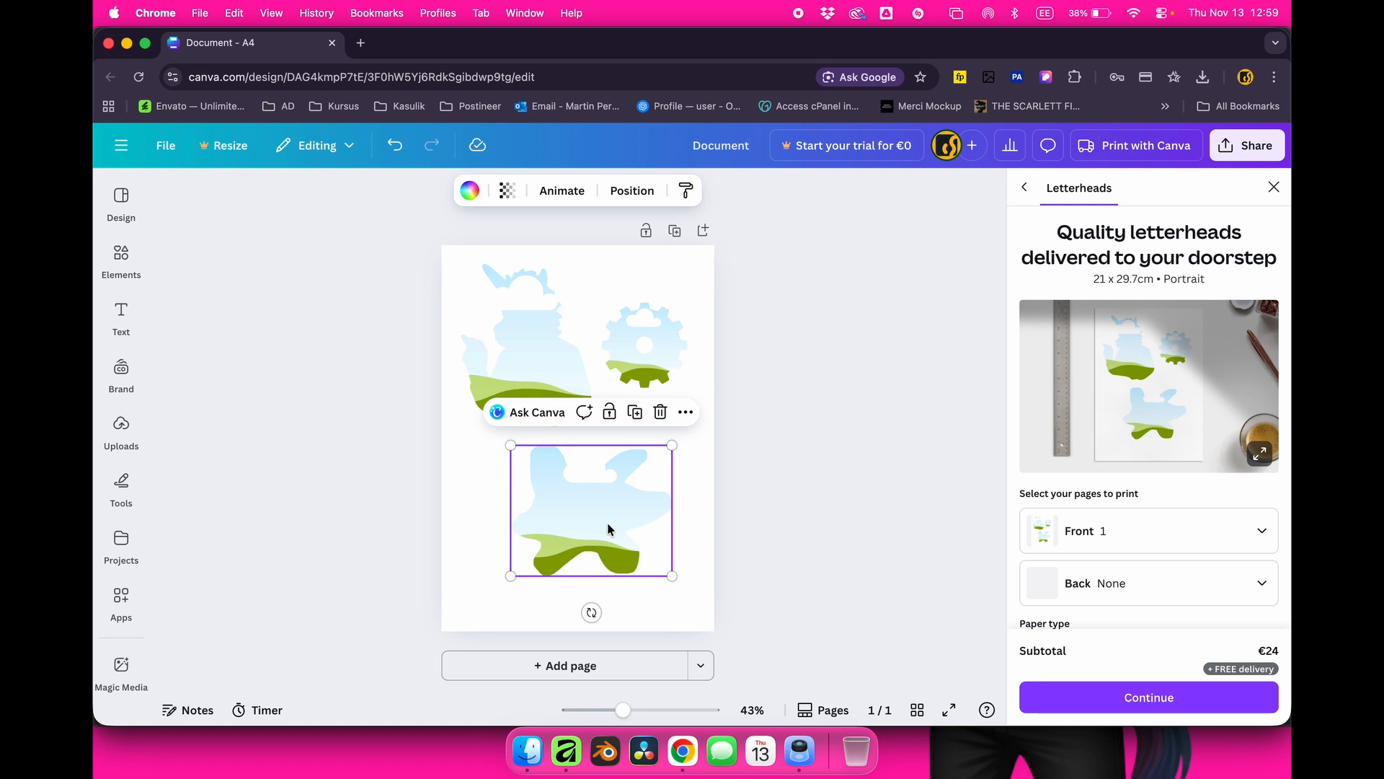
# Fill the silhouette, cog and star frames with the uploaded photo of the brick building on a lawn.
pyautogui.click(121, 427)
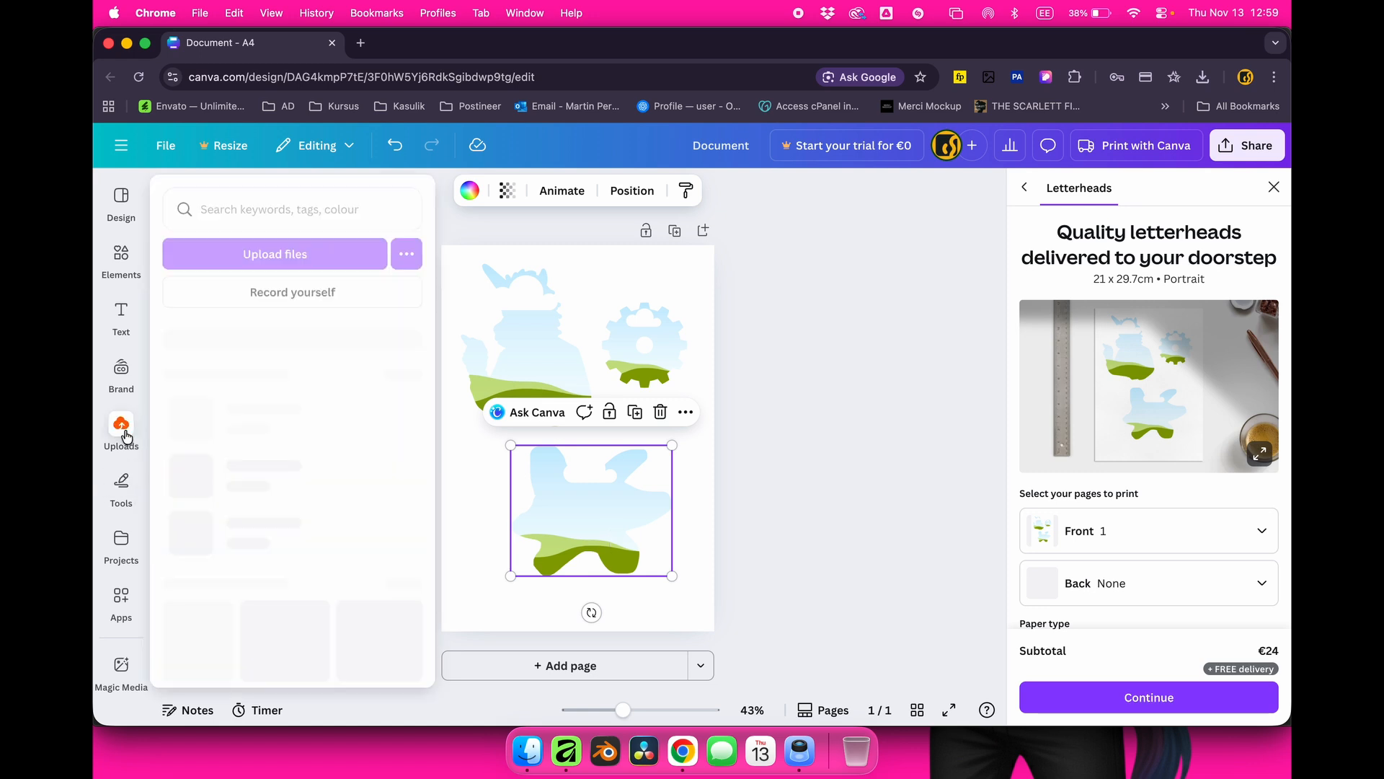
pyautogui.click(240, 502)
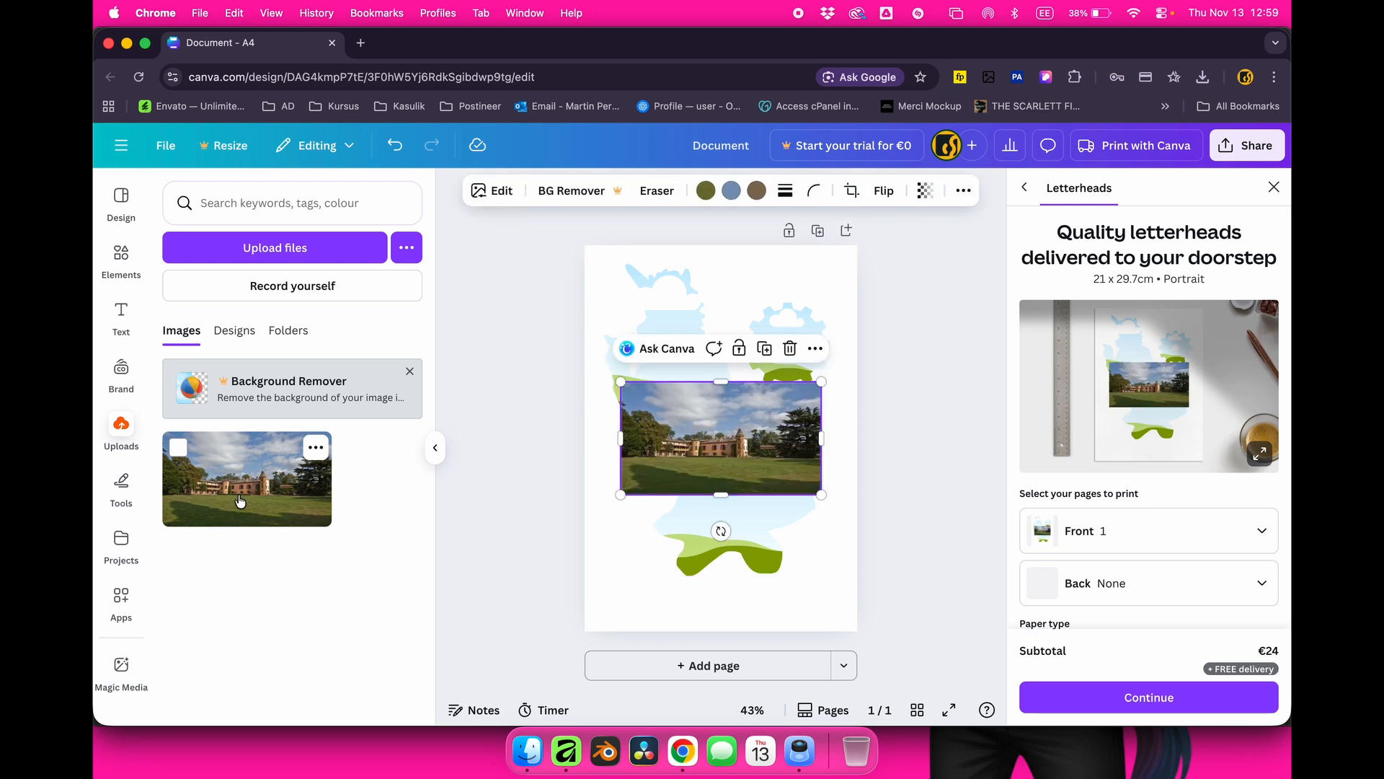
pyautogui.press('super+z')
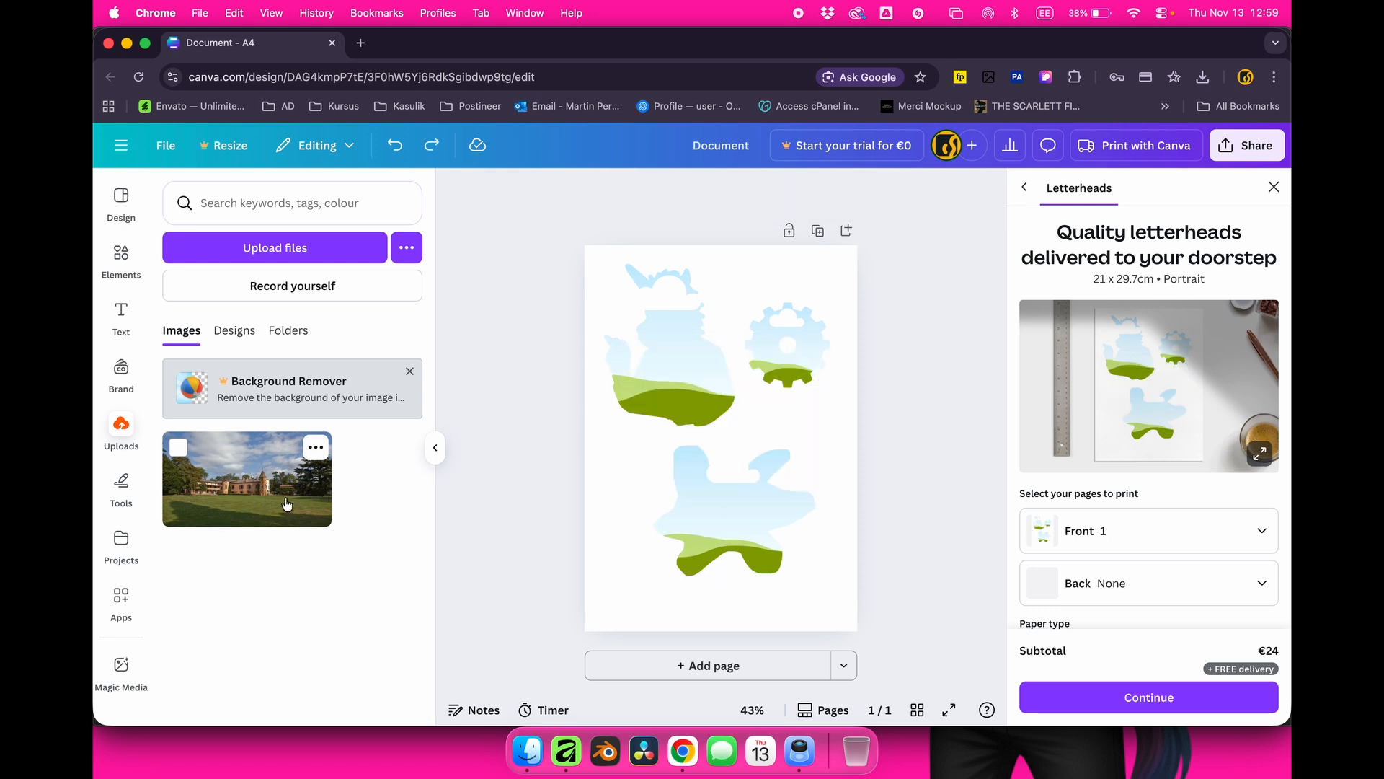
pyautogui.moveTo(288, 503); pyautogui.dragTo(800, 351)
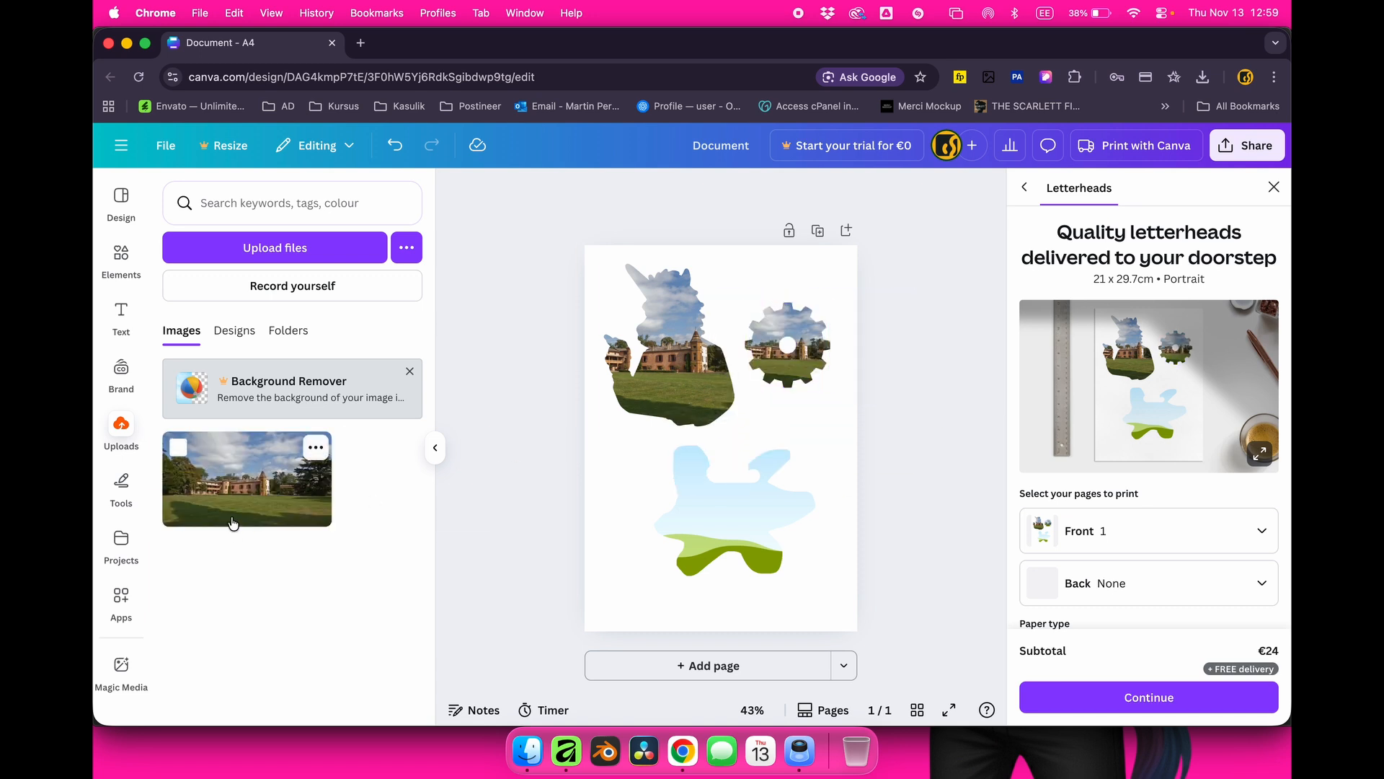
pyautogui.moveTo(238, 498); pyautogui.dragTo(699, 533)
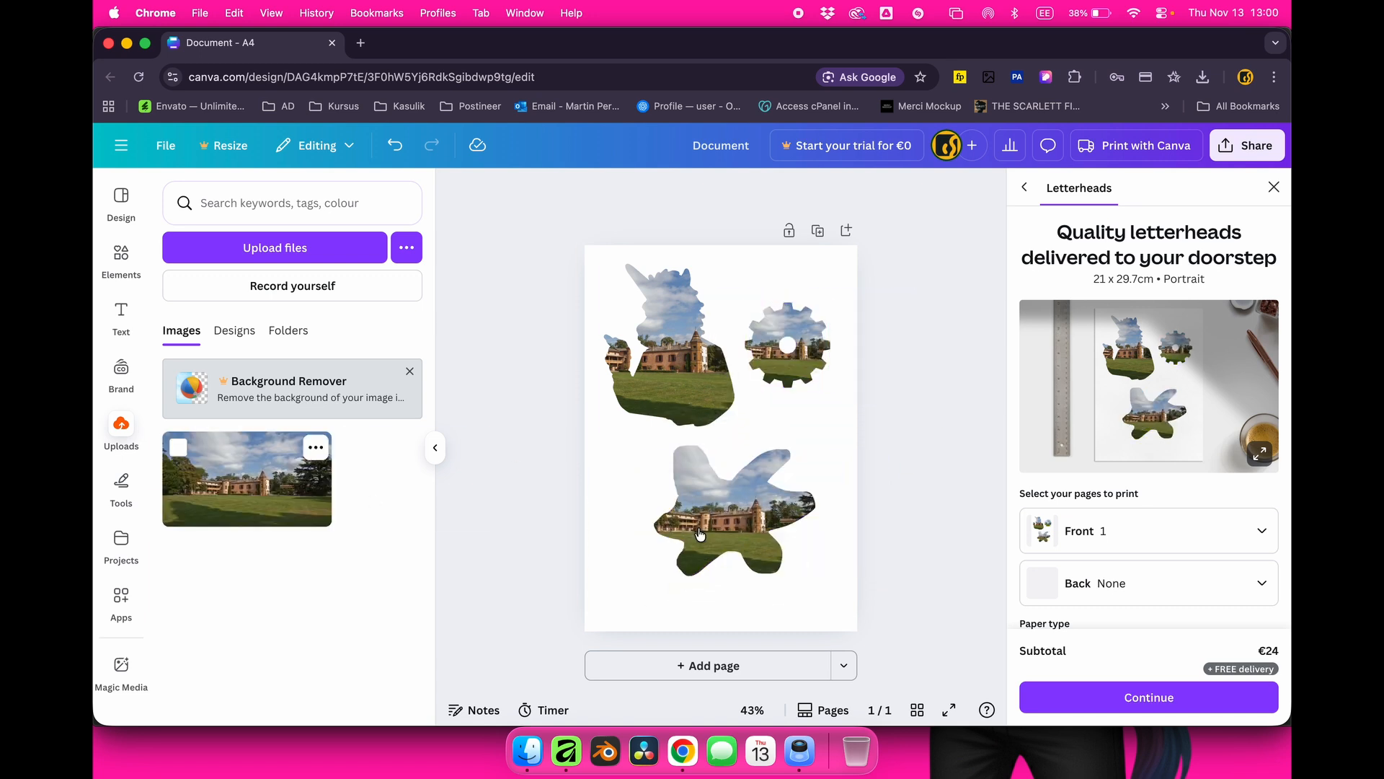